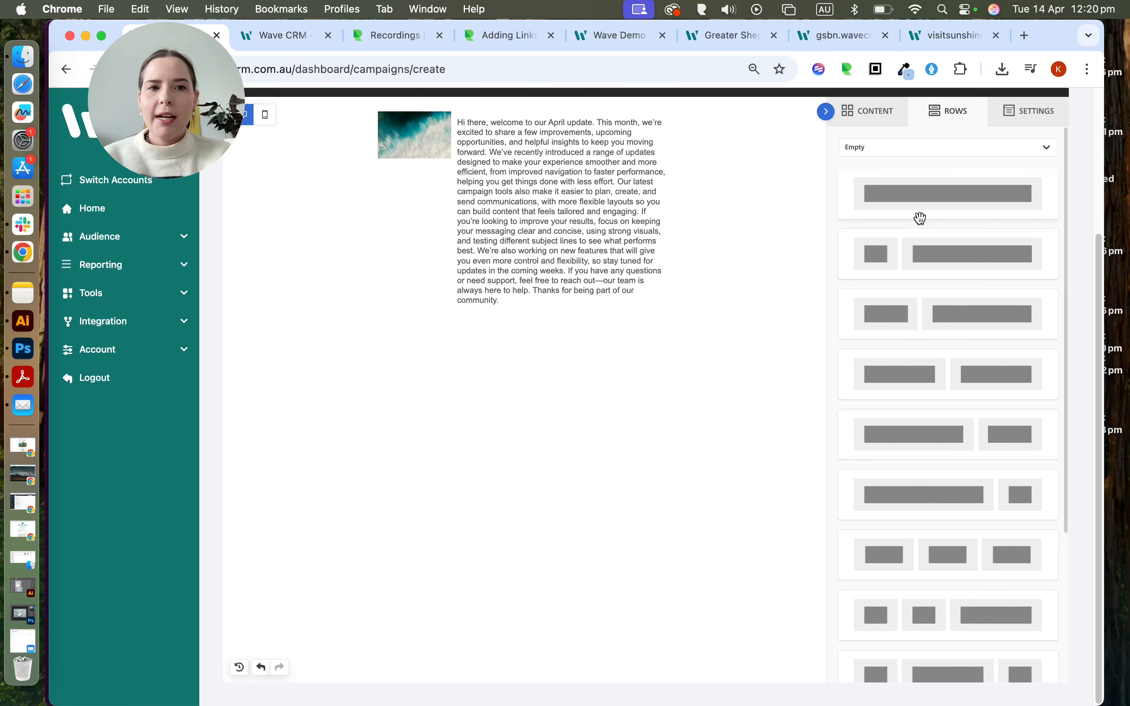
Step: Add an empty two-column row with a narrow first column and a wide second column below the April update row
drag(918, 212, 940, 280)
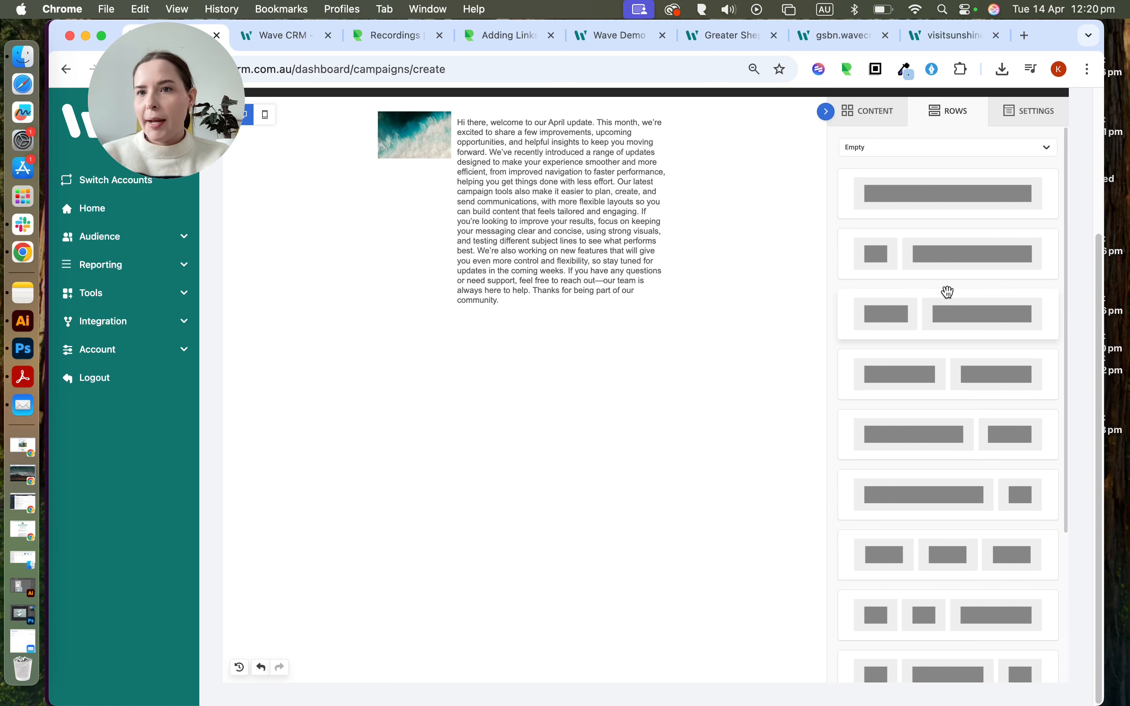
scroll(948, 292, down, 5)
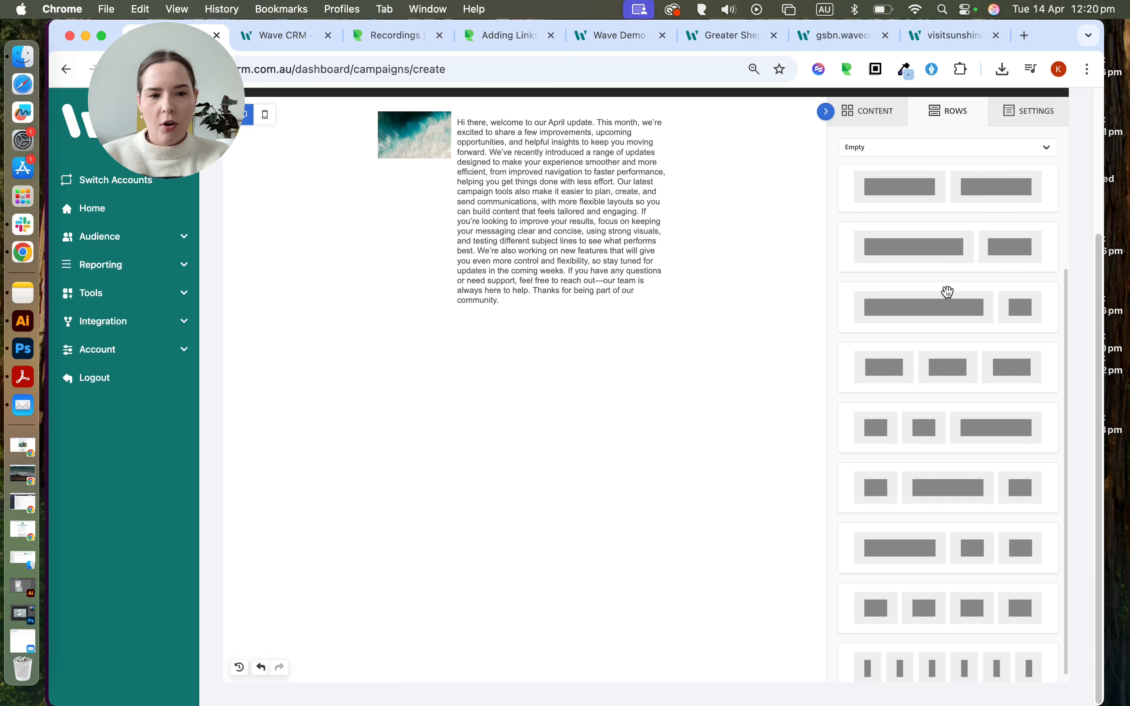
scroll(947, 291, down, 4)
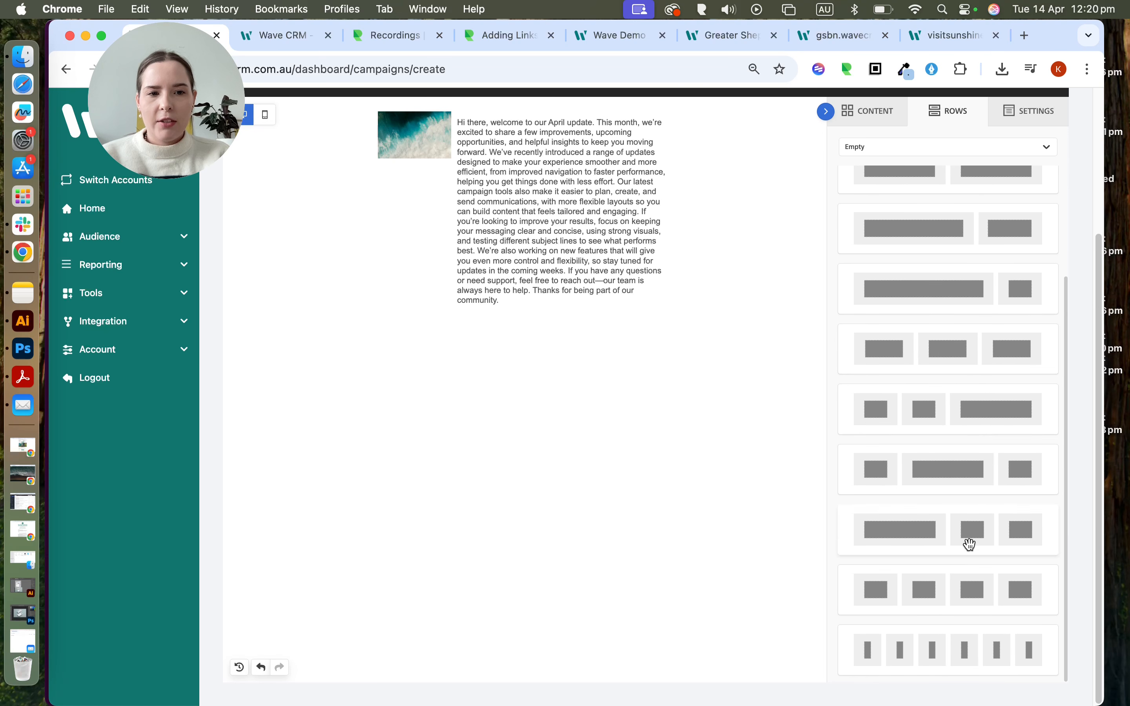
scroll(961, 412, up, 5)
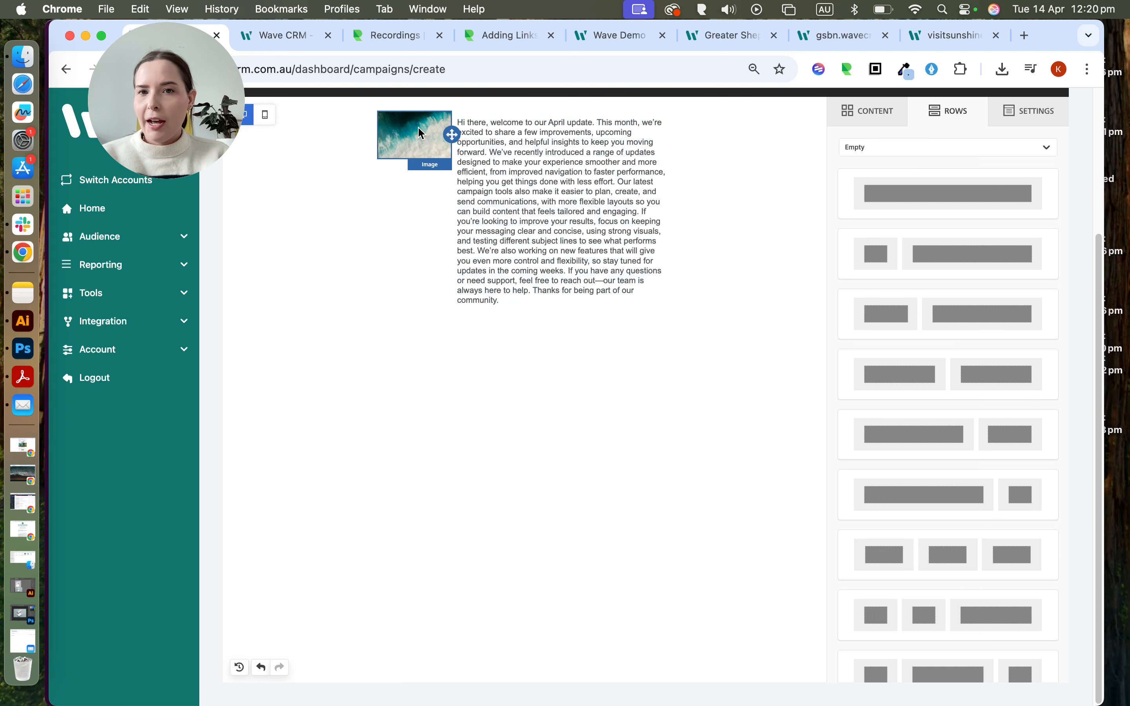
drag(898, 250, 513, 315)
Step: Place an Image block in the new row's narrow column and a Text block in its wide column
click(868, 112)
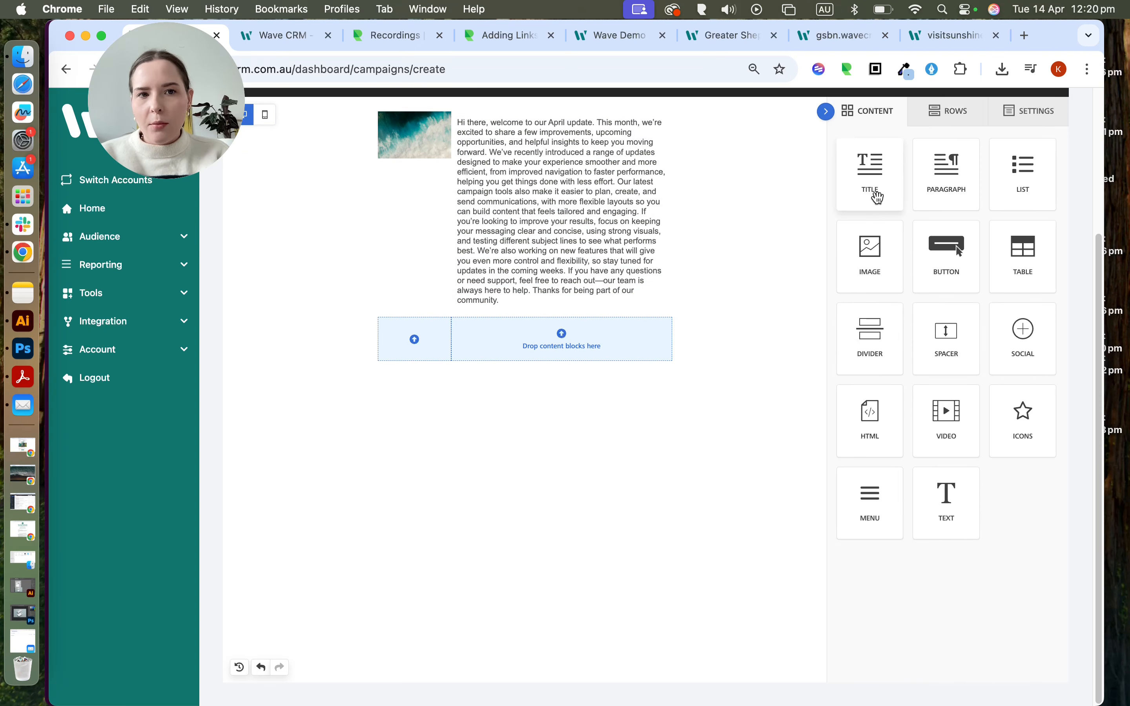
drag(895, 258, 413, 338)
drag(953, 505, 592, 376)
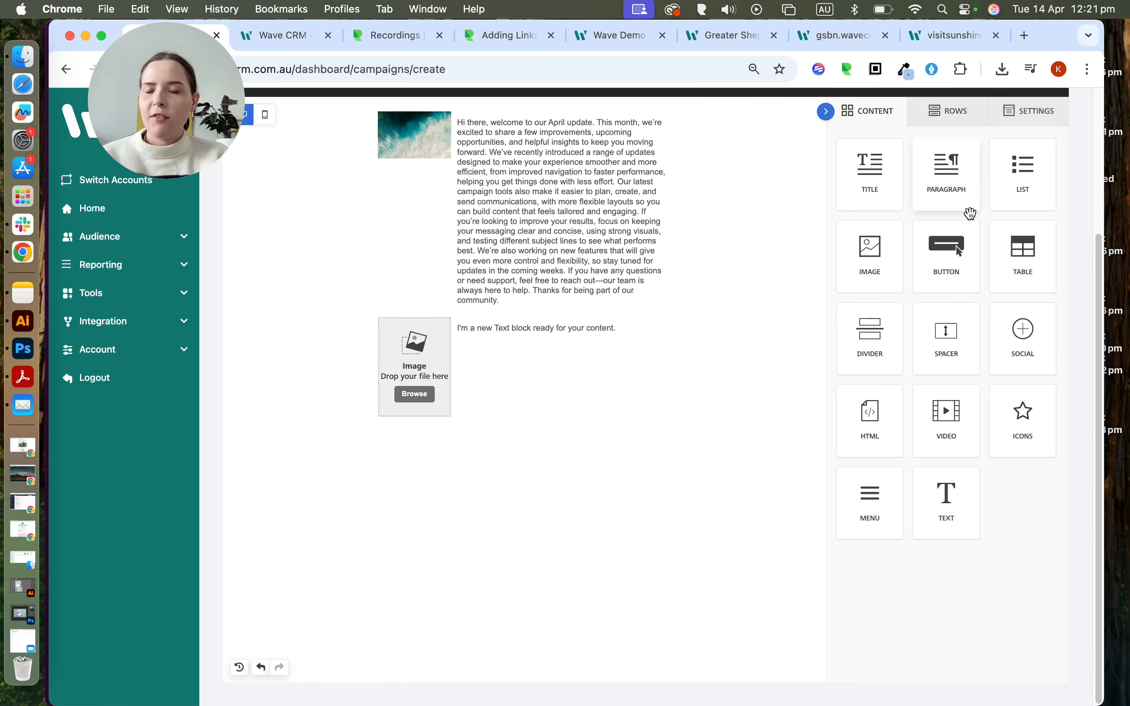
Step: Add a single-column row with a Button block beneath the image-and-text row, and duplicate that button row
click(965, 125)
drag(925, 189, 508, 418)
click(872, 112)
drag(946, 252, 552, 439)
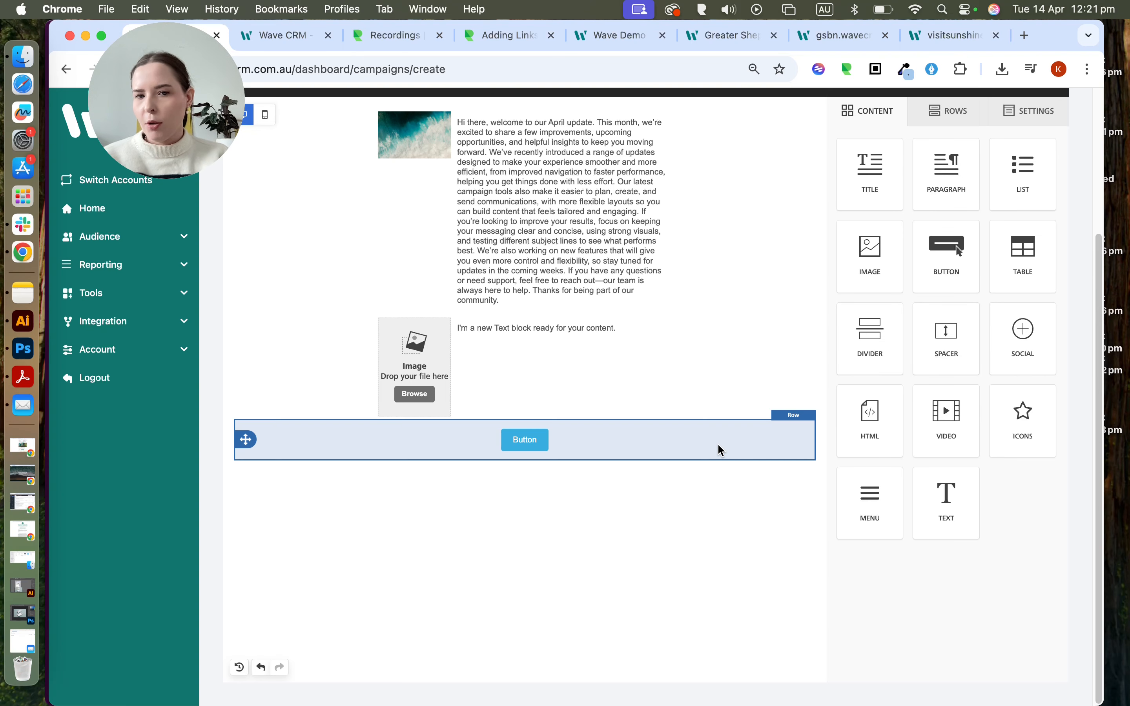
click(761, 446)
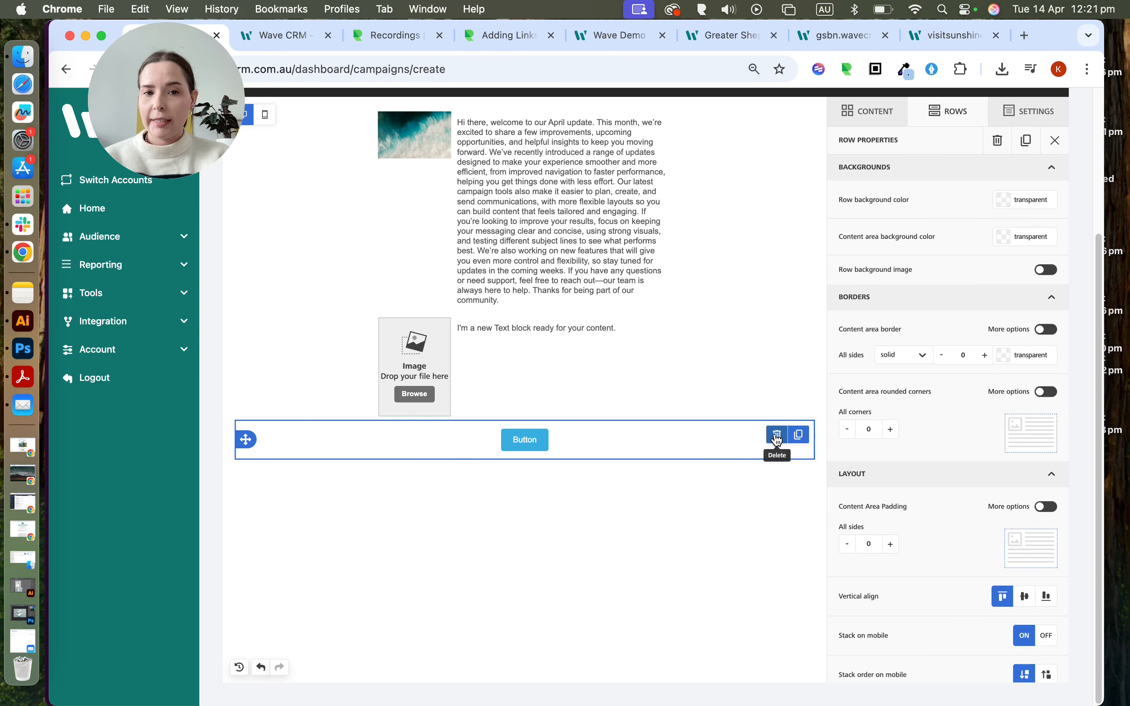
click(801, 436)
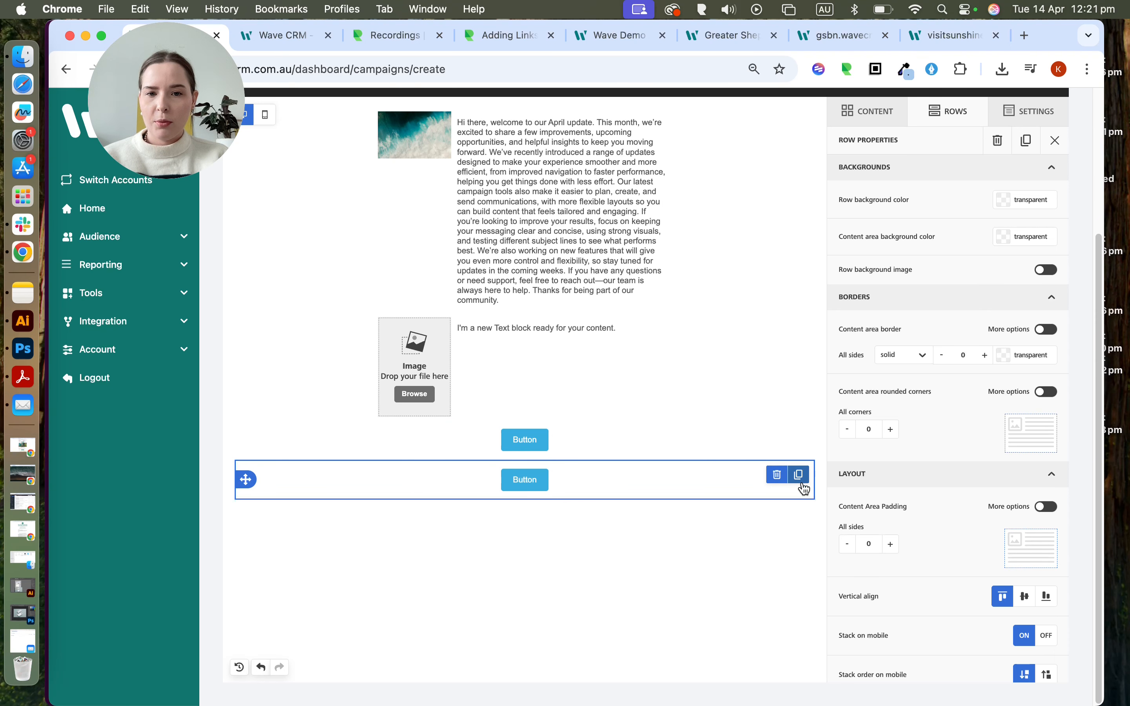
Step: Delete both button rows and the placeholder image-and-text row, keeping only the April update row
click(777, 475)
click(778, 439)
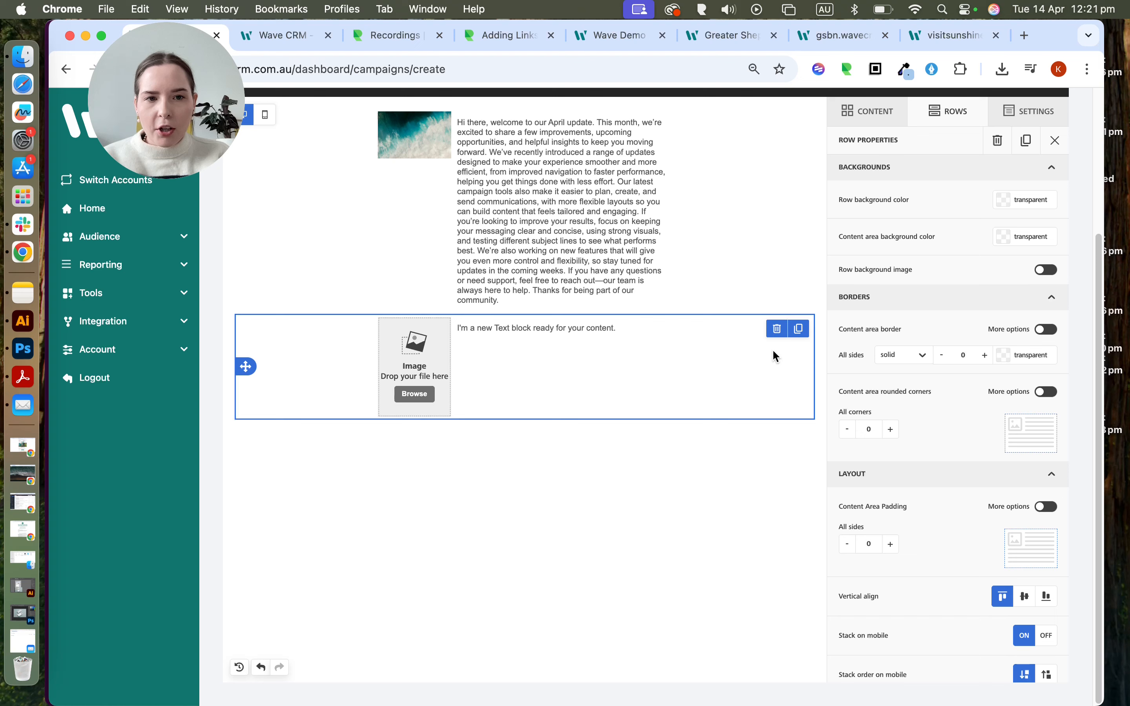
click(776, 328)
Step: Select the whole April update row and set its row background color to white, #ffffff
scroll(655, 411, up, 3)
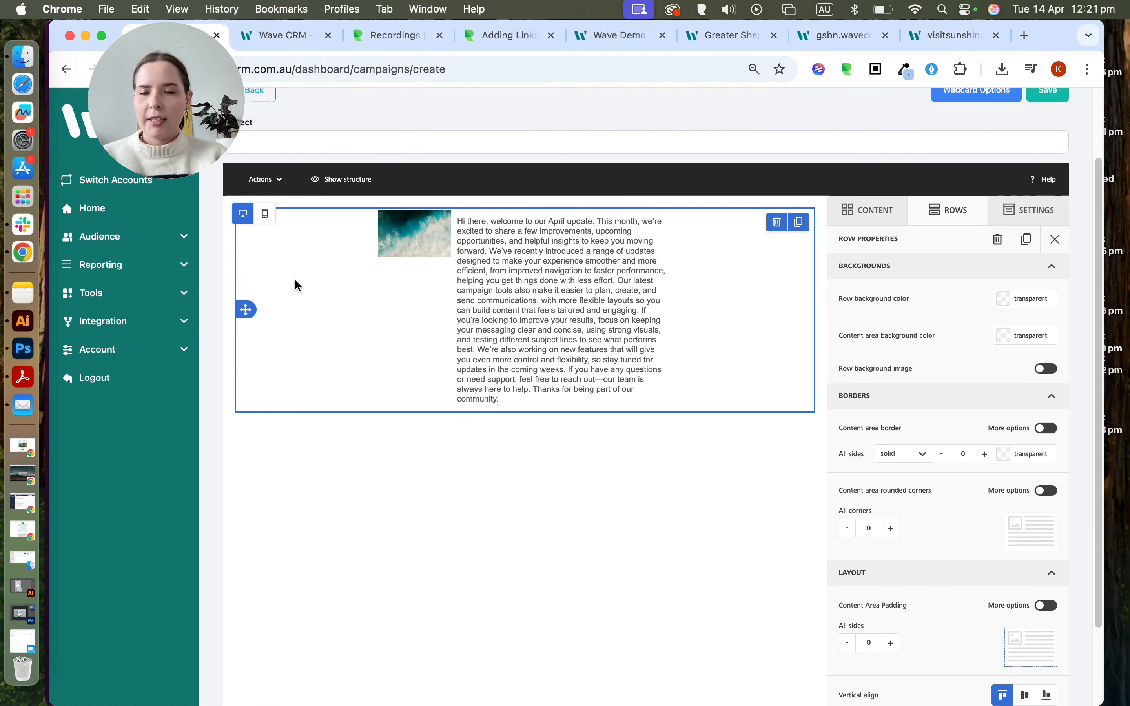
click(533, 269)
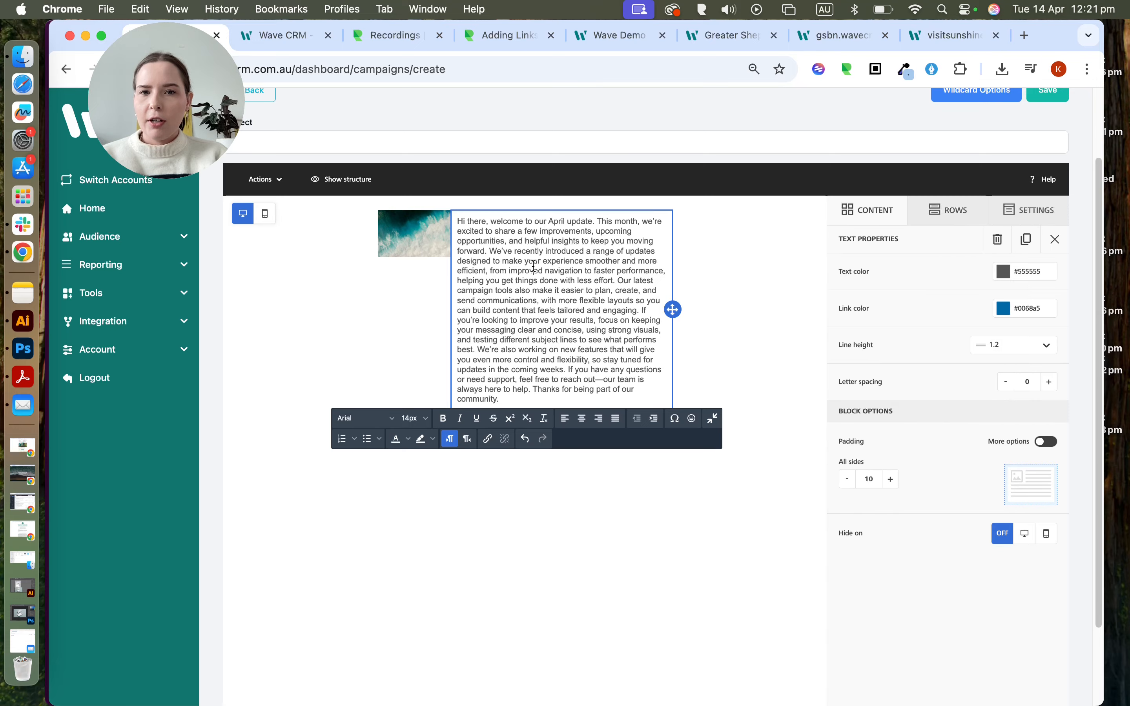
click(416, 216)
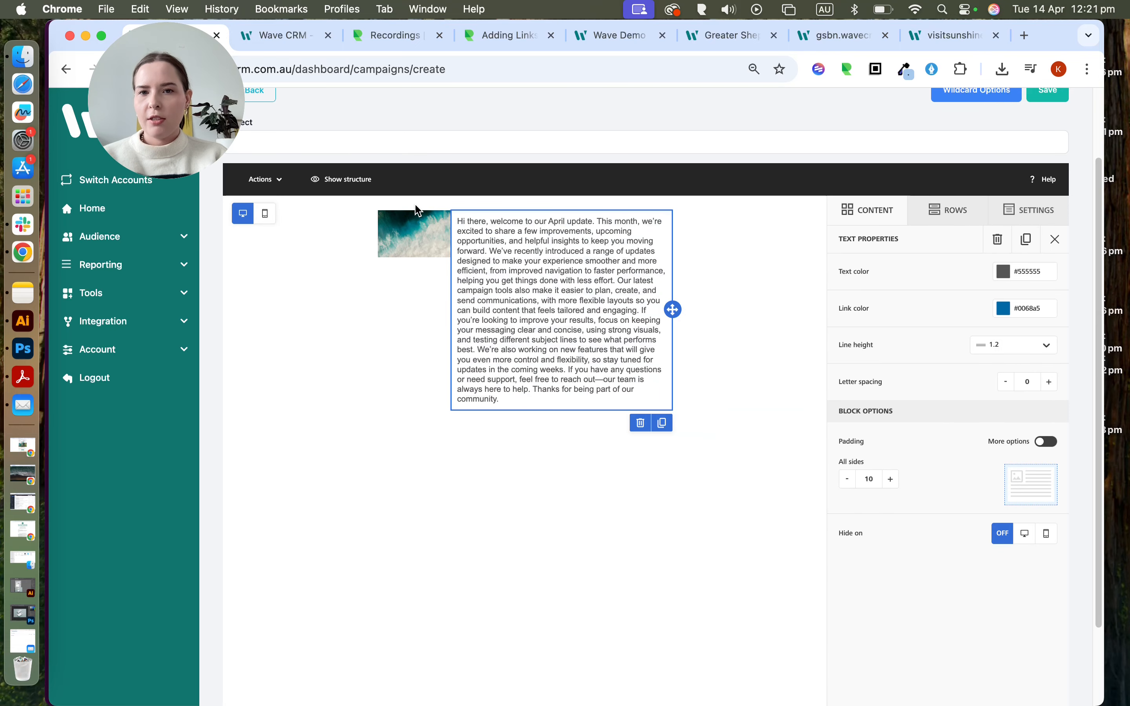
click(286, 240)
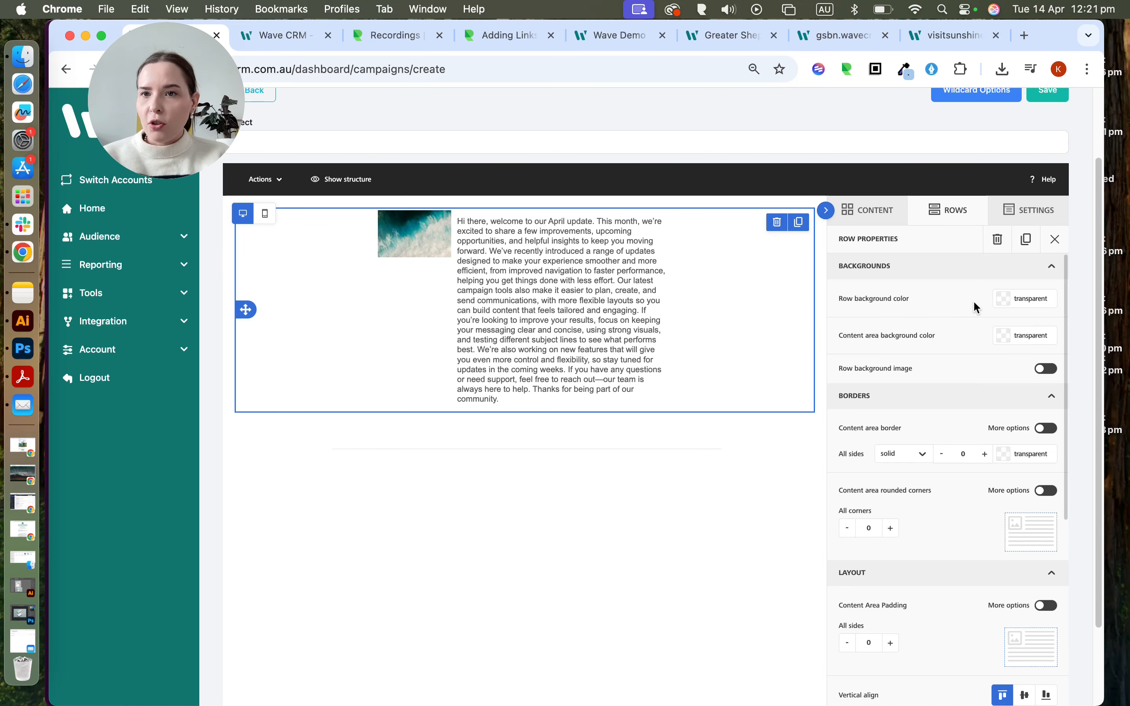
scroll(1049, 449, down, 3)
scroll(1046, 441, up, 3)
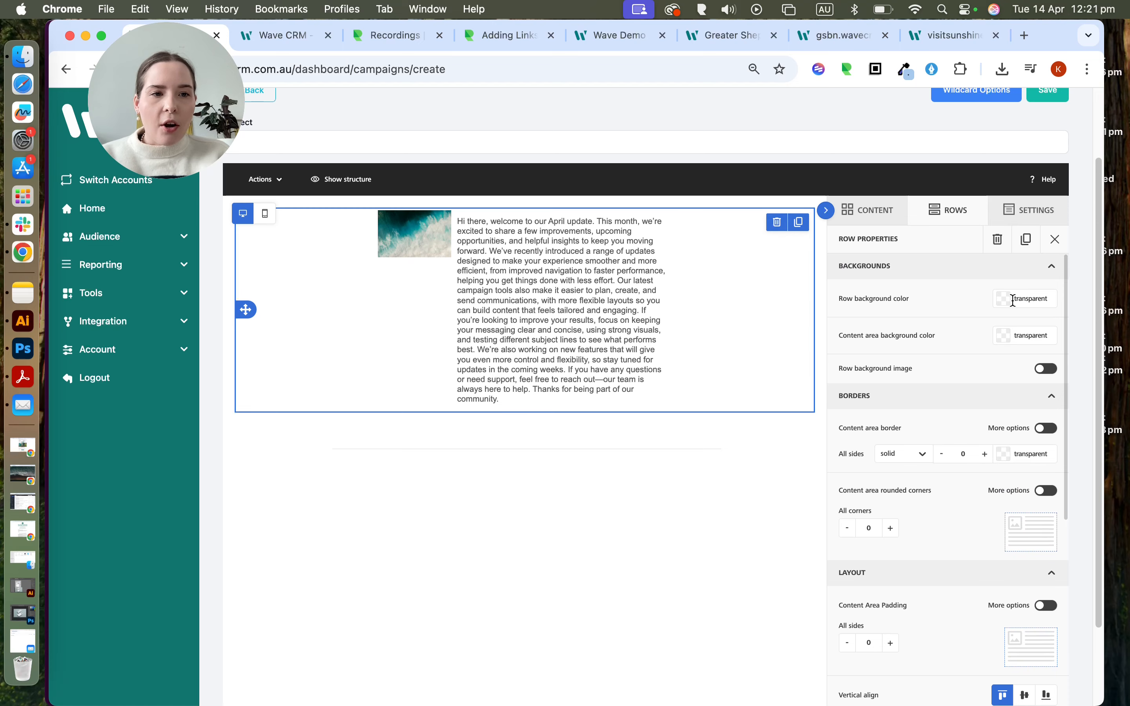
click(1000, 309)
drag(930, 306, 866, 247)
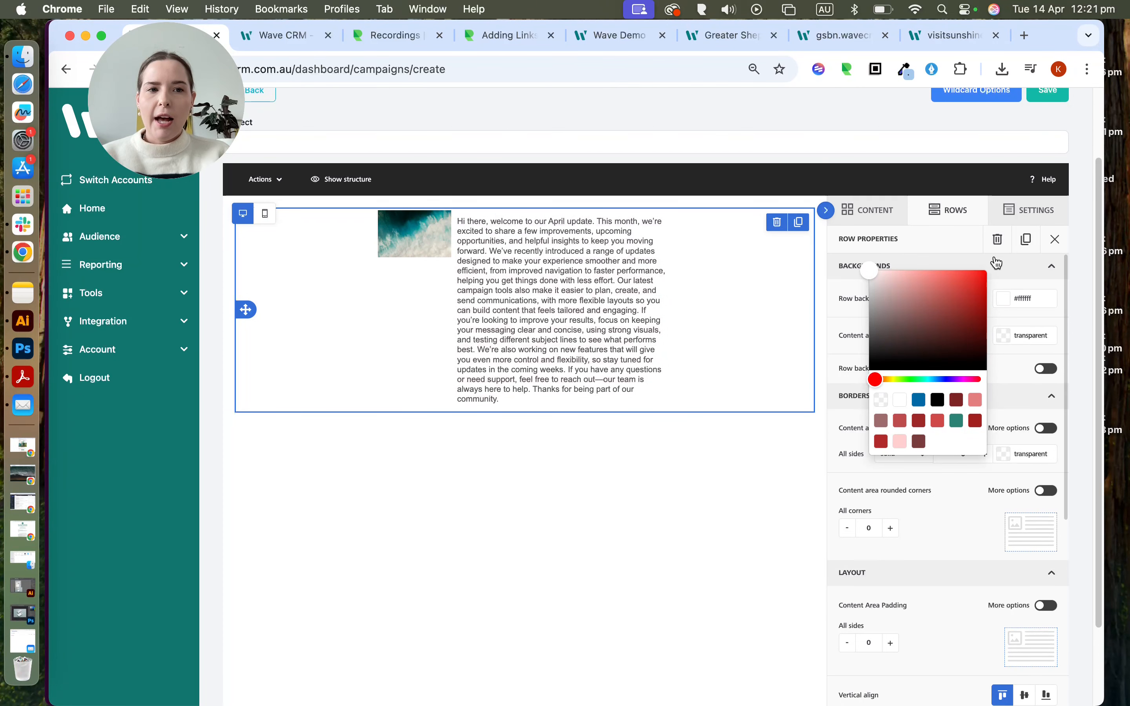
click(1044, 281)
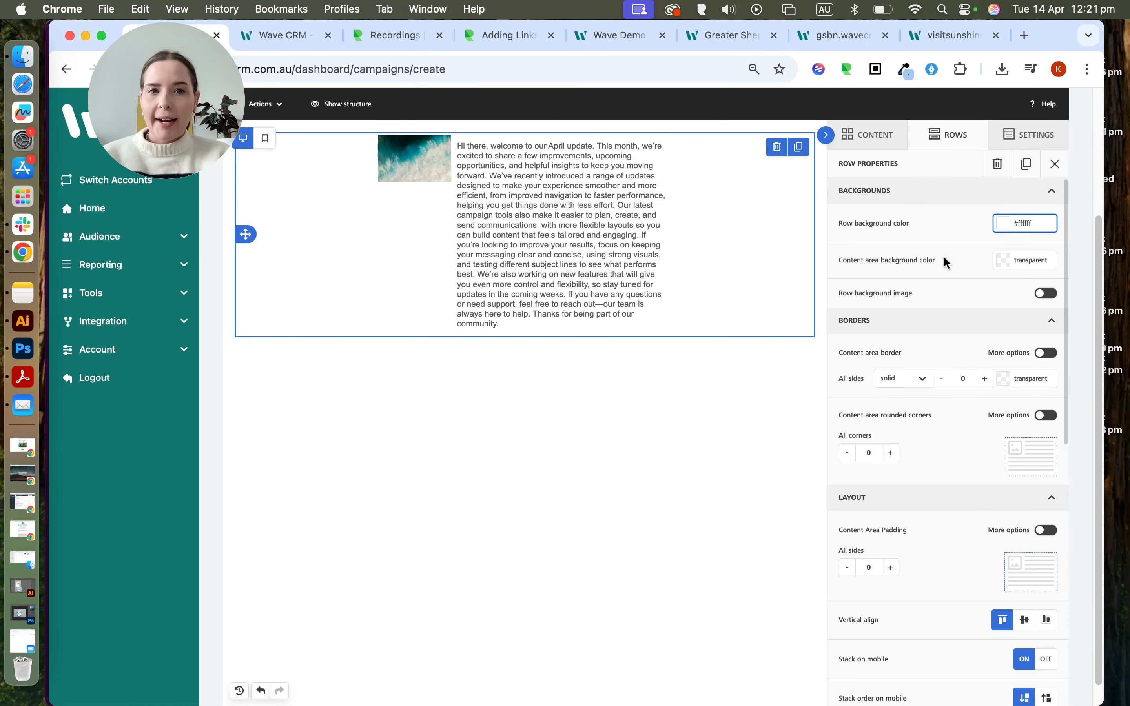
Step: Set the row's content area background color to light pink, #ffd2d2
click(1003, 260)
drag(920, 293, 889, 232)
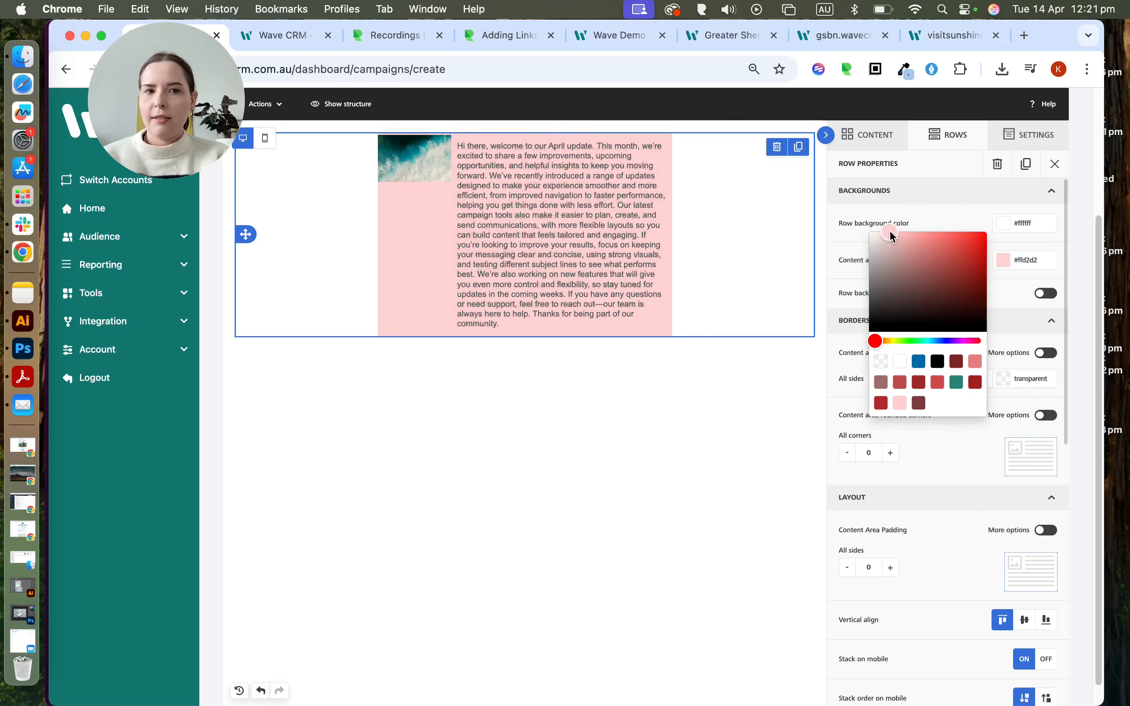
click(960, 198)
scroll(920, 272, up, 4)
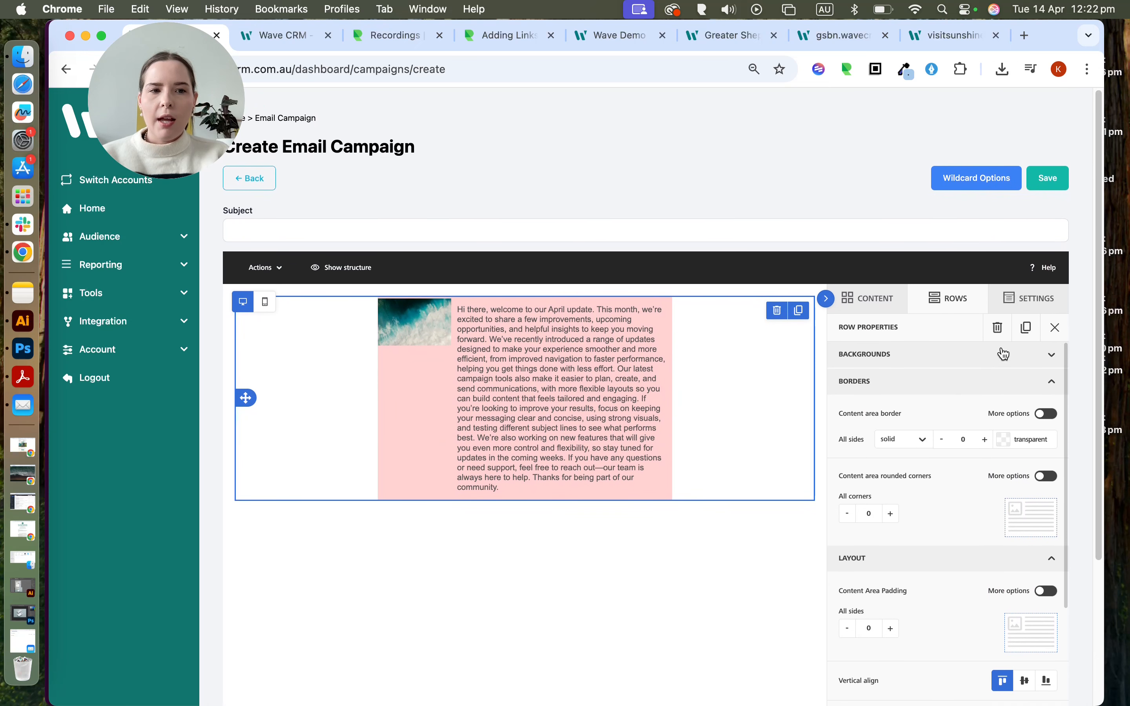
Step: Reset the row's content area background color to transparent
click(1053, 356)
click(1008, 426)
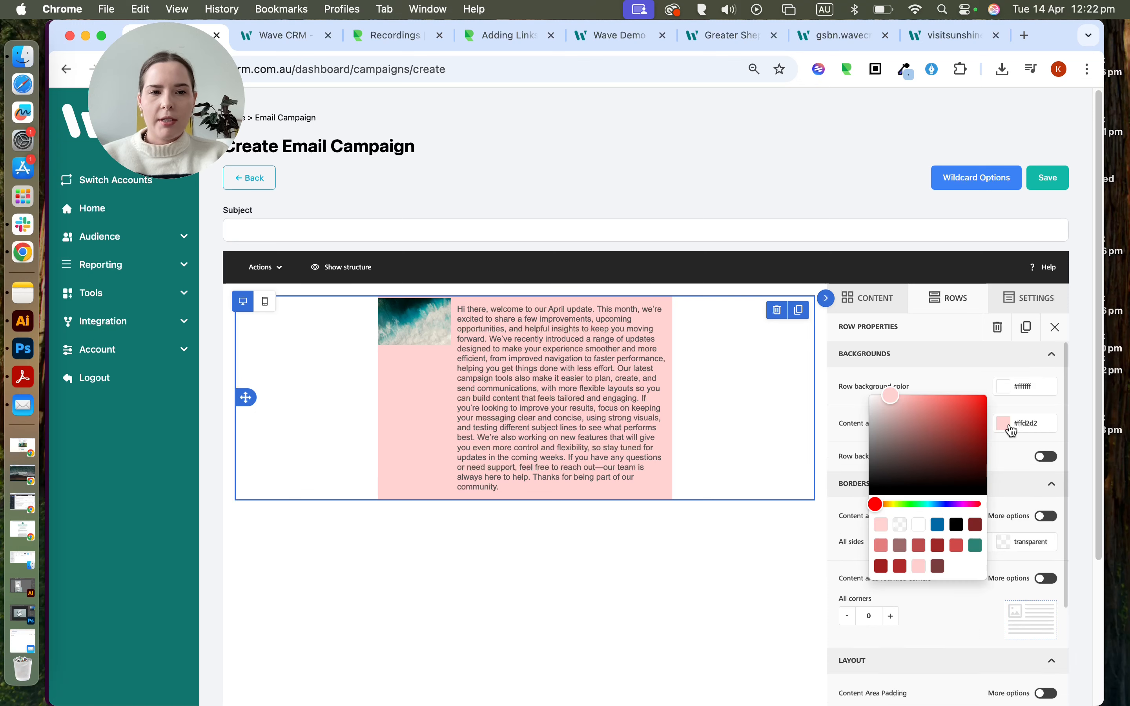
click(899, 524)
Step: Try the michael-olsen ocean photo from the file manager as the row background image, and switch the background image off again
scroll(1009, 455, down, 4)
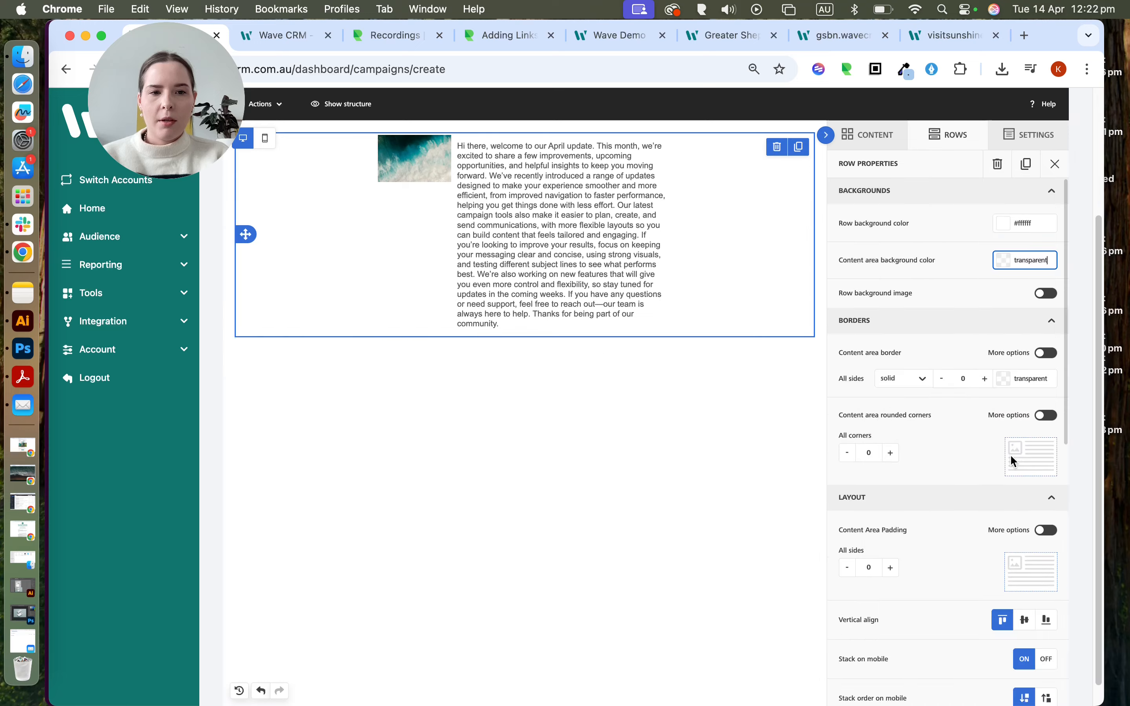
scroll(772, 331, up, 2)
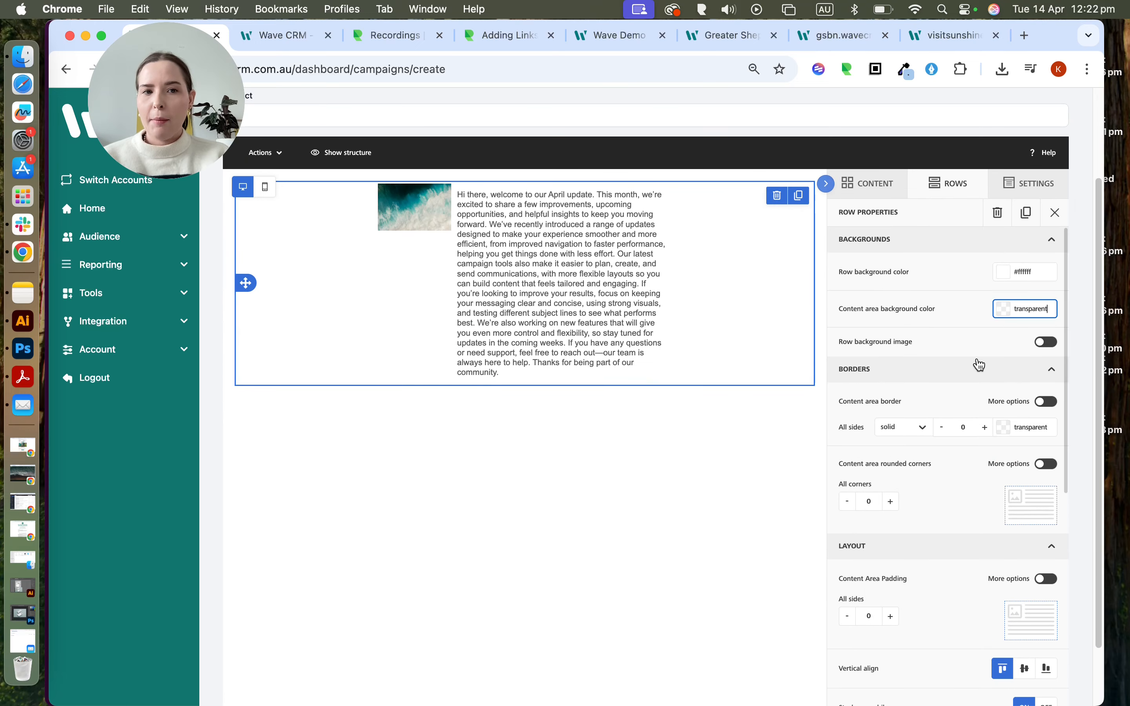
click(1044, 342)
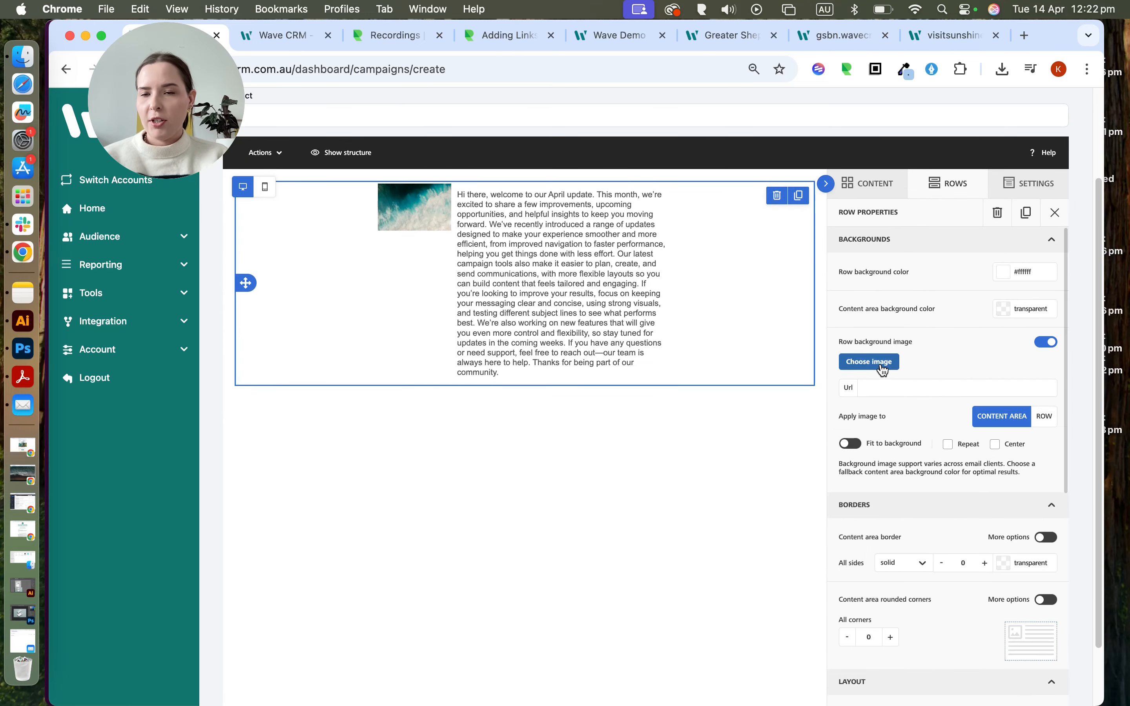
click(882, 369)
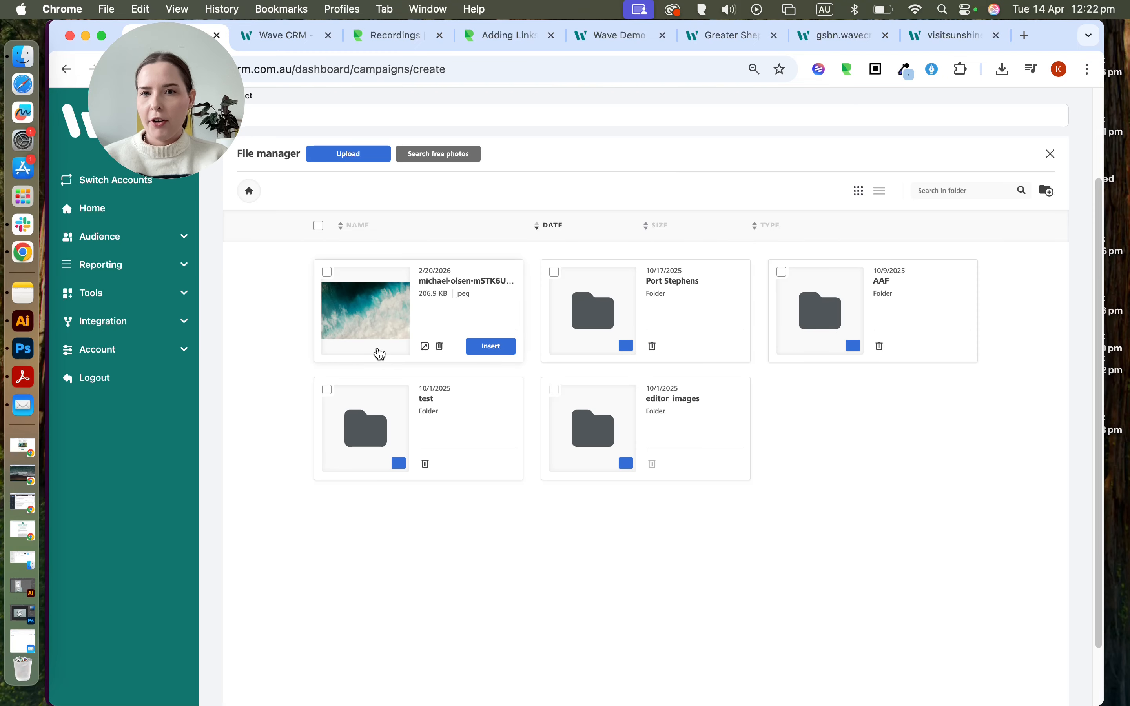
click(491, 346)
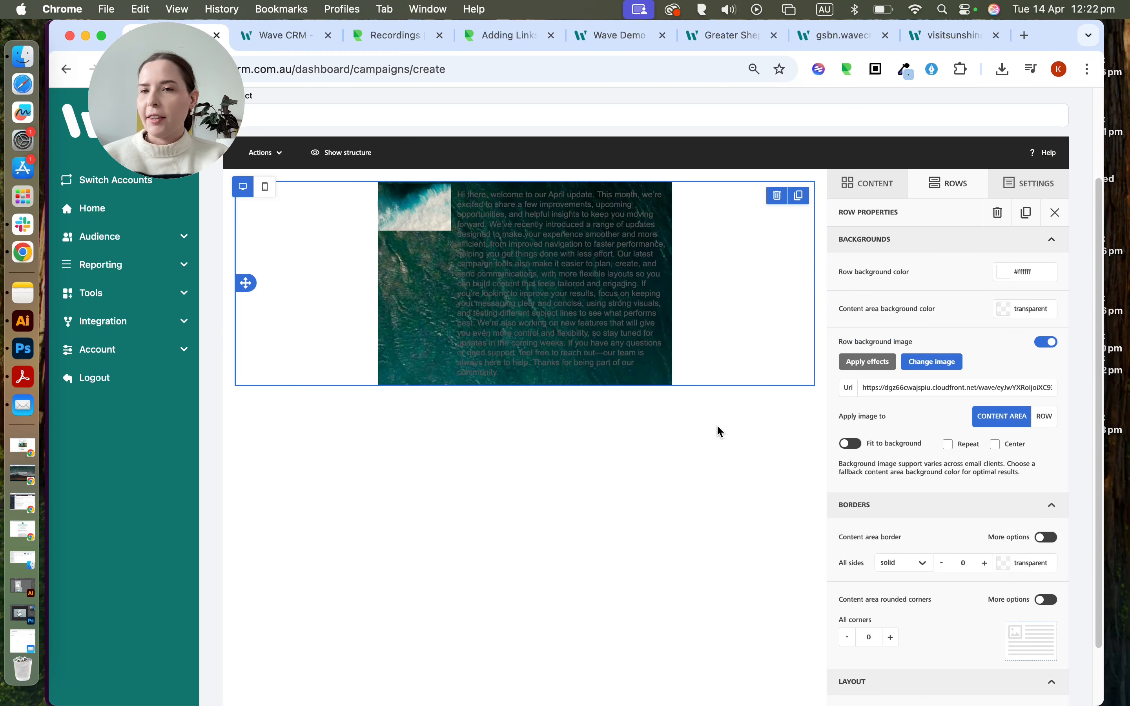
click(1050, 348)
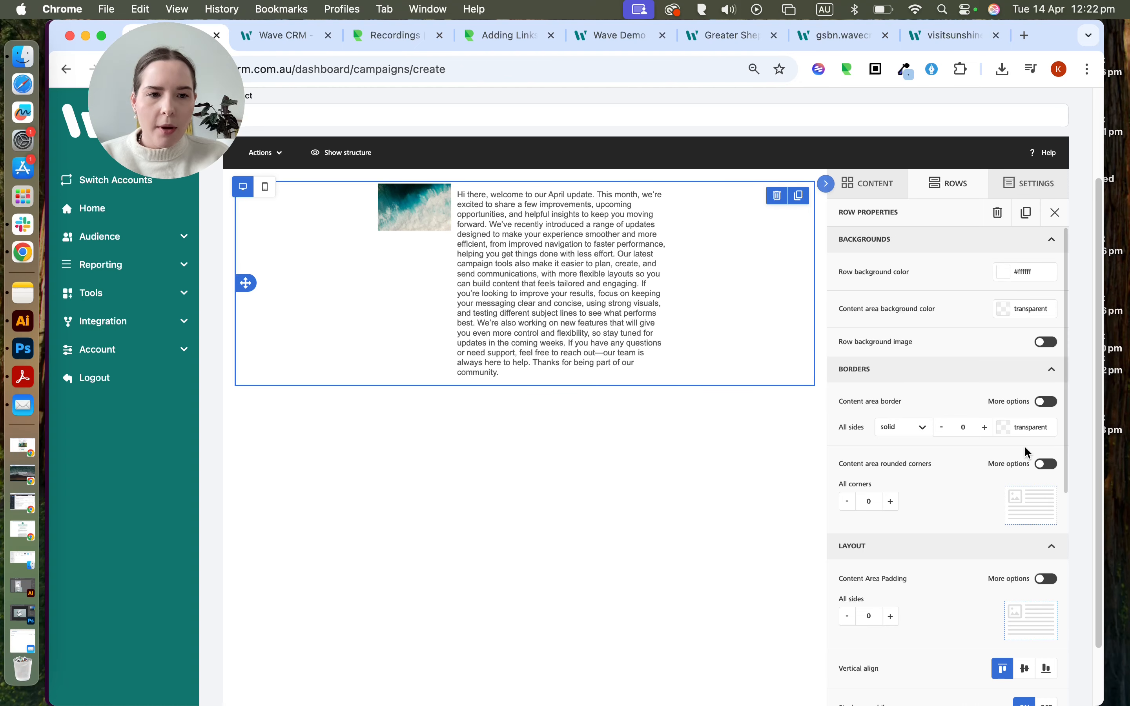
Step: Try a content area padding of 15 on all sides of the row and return it to 0
scroll(1013, 446, up, 1)
scroll(1013, 445, down, 5)
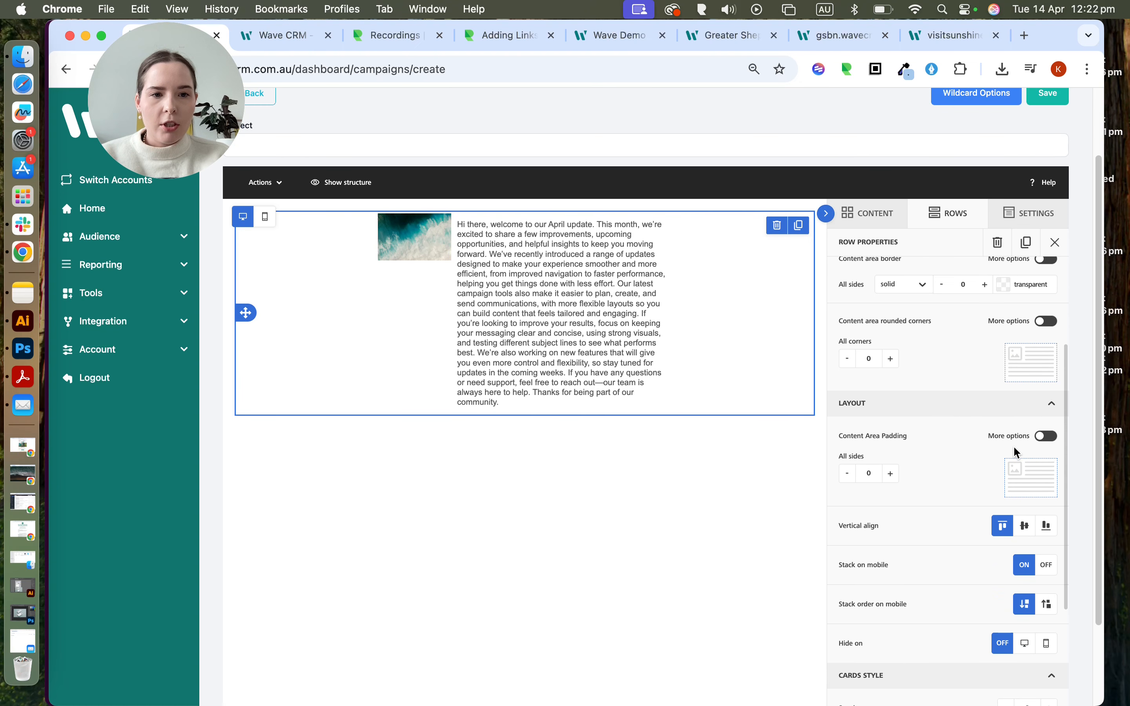
click(891, 409)
click(891, 409)
click(891, 409)
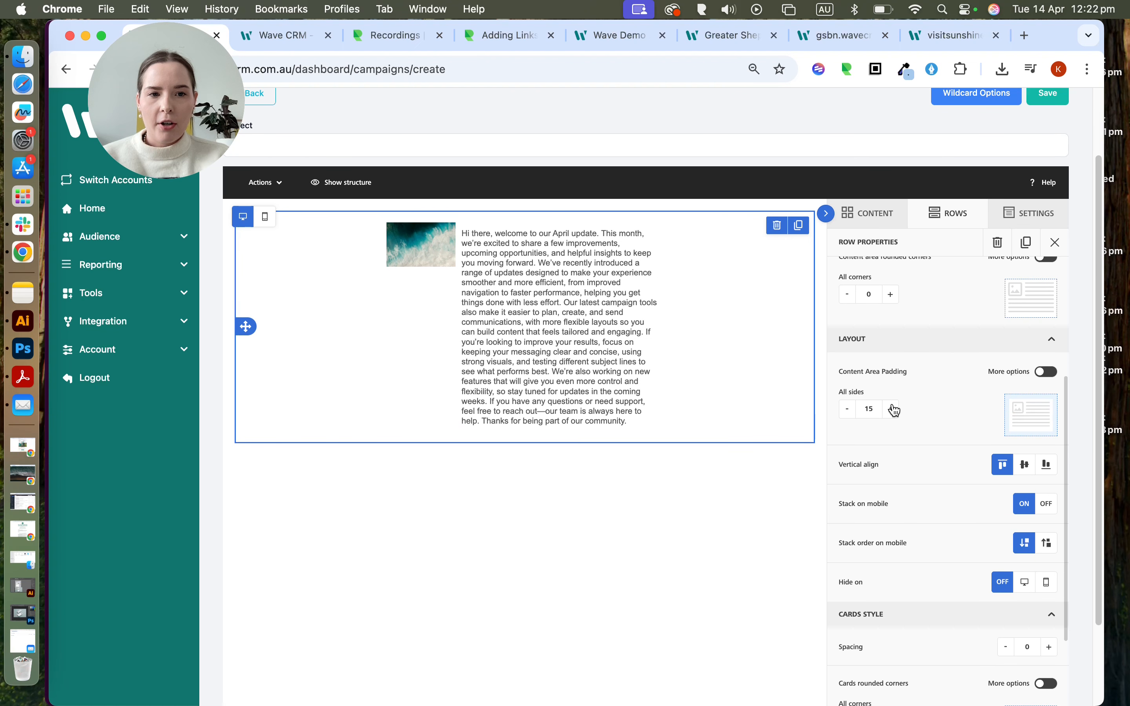
click(847, 410)
click(847, 410)
click(846, 410)
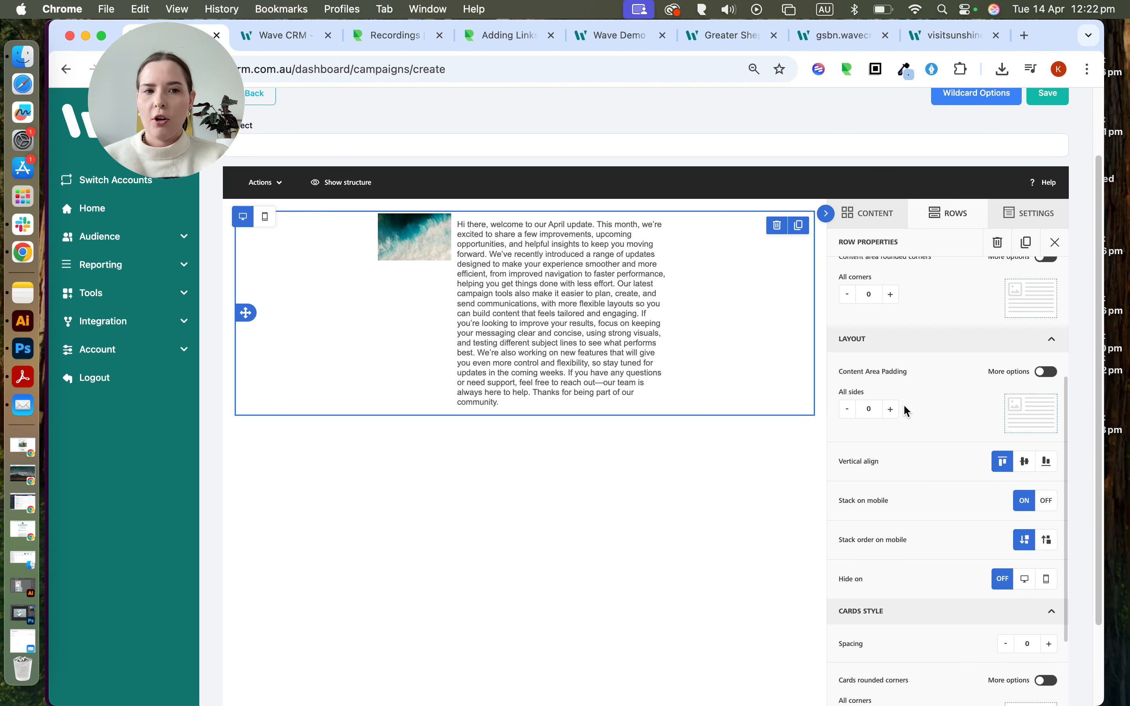
Step: Enable per-side content area padding, try a right padding of 10, clear it and turn the per-side options off
click(1042, 371)
click(975, 410)
click(976, 409)
click(975, 410)
click(975, 409)
click(975, 410)
click(928, 410)
click(927, 410)
click(929, 410)
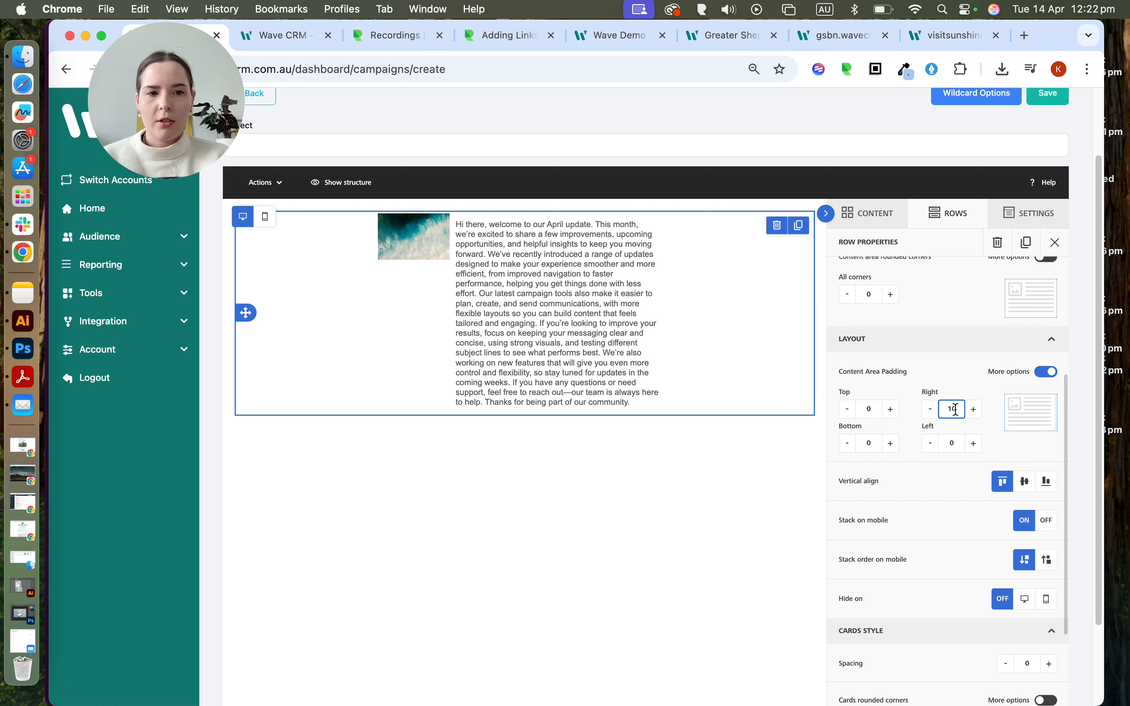
click(1044, 371)
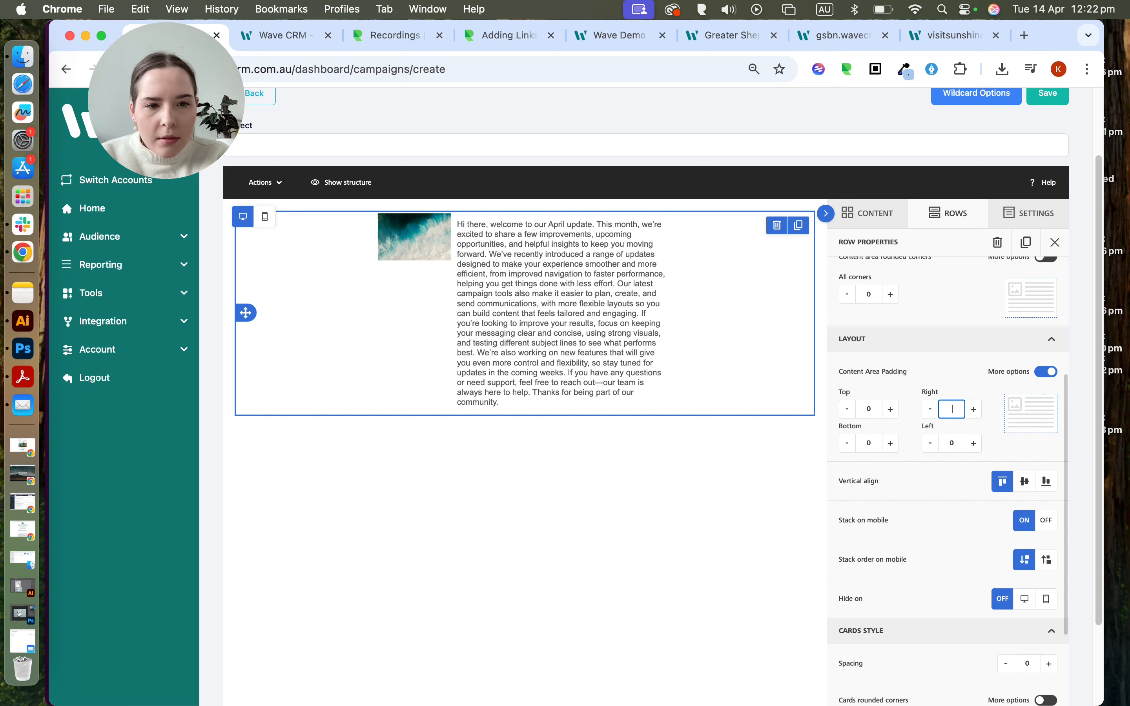
Step: Try middle vertical alignment for the row's content and return it to top alignment
scroll(931, 412, down, 2)
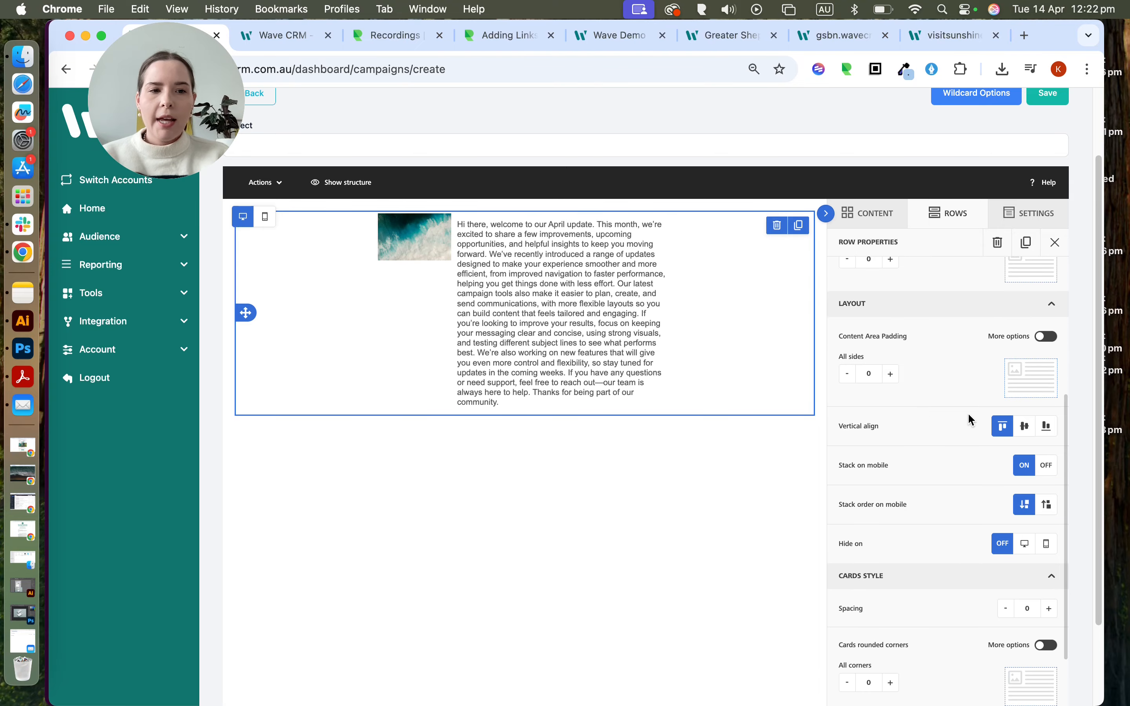
click(1026, 427)
click(1004, 427)
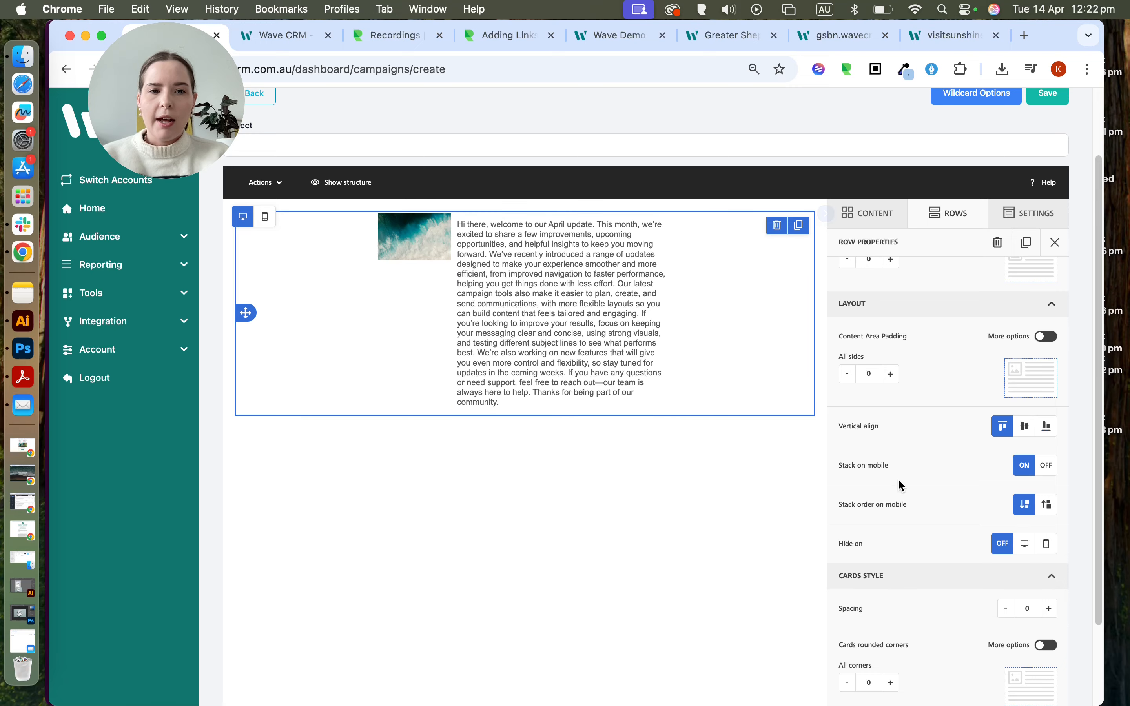
Step: Review the row's mobile stacking, hide-on, cards style and columns structure settings
scroll(907, 467, down, 4)
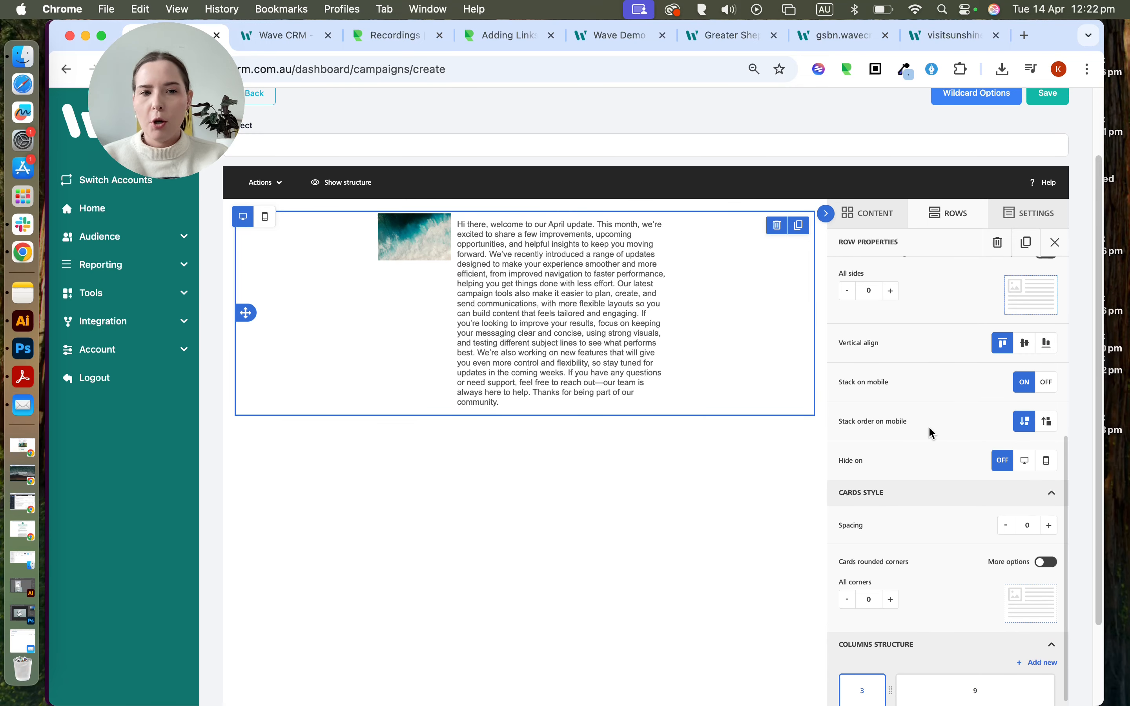
scroll(928, 426, down, 1)
scroll(945, 359, up, 1)
scroll(945, 359, down, 1)
scroll(915, 381, down, 3)
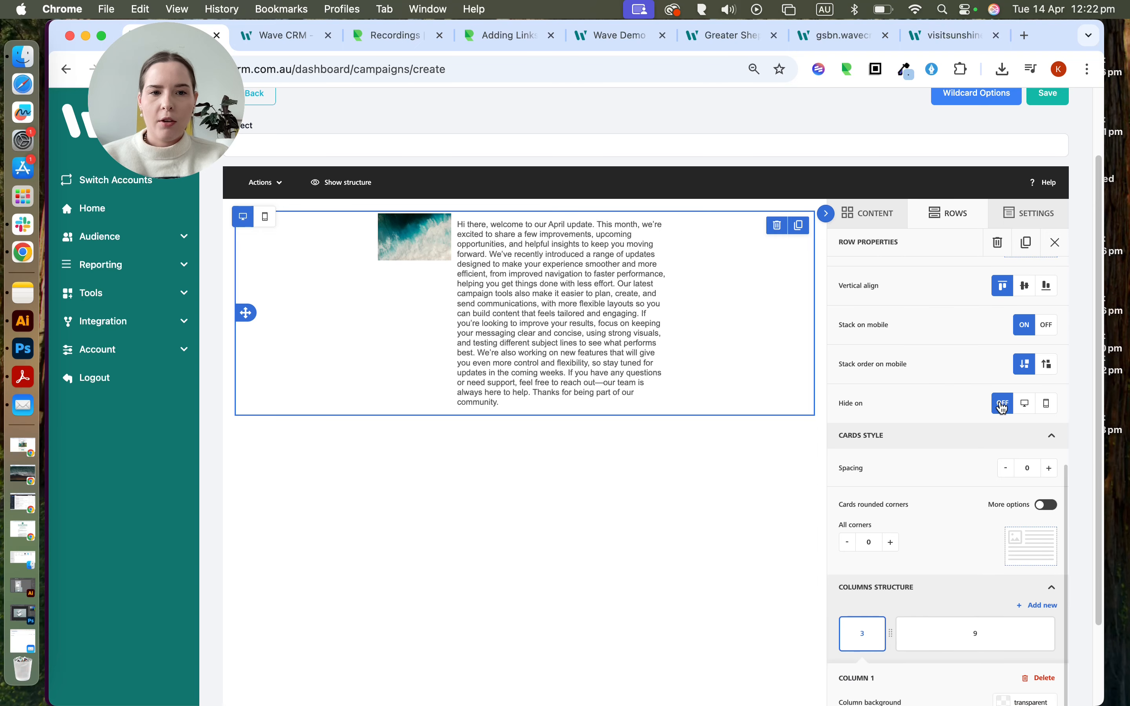
Step: Try hiding the row on desktop and return its hide-on setting to off
scroll(564, 497, up, 2)
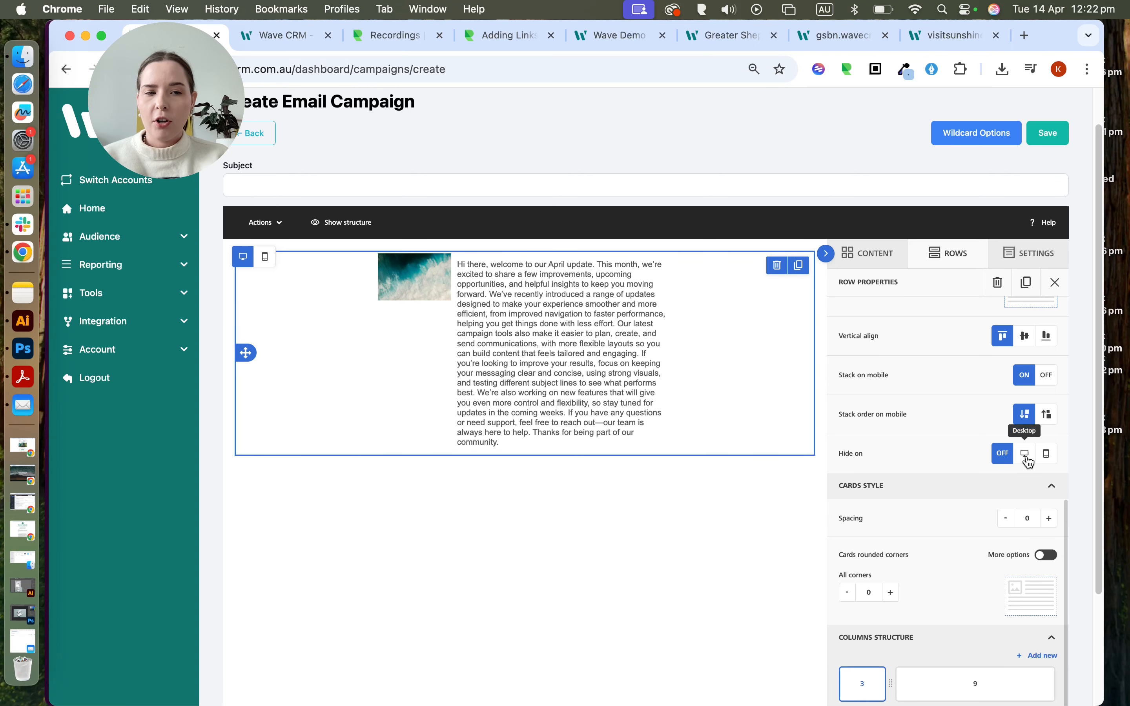
click(1027, 460)
click(1012, 460)
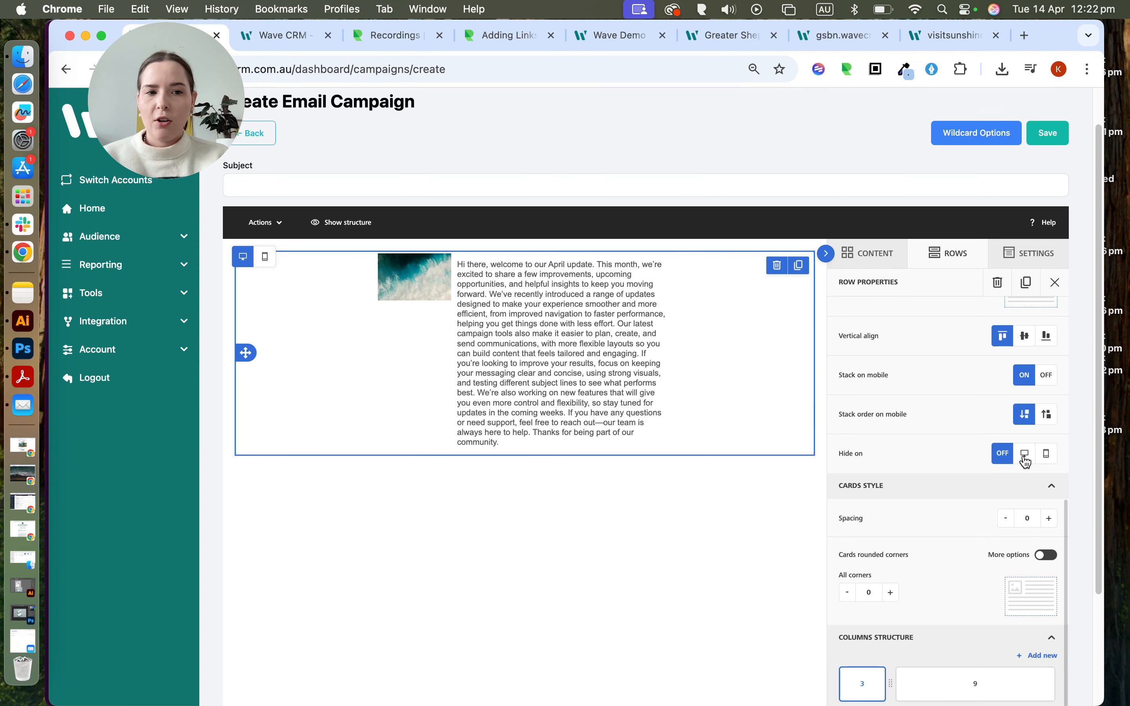
click(1025, 460)
click(1008, 461)
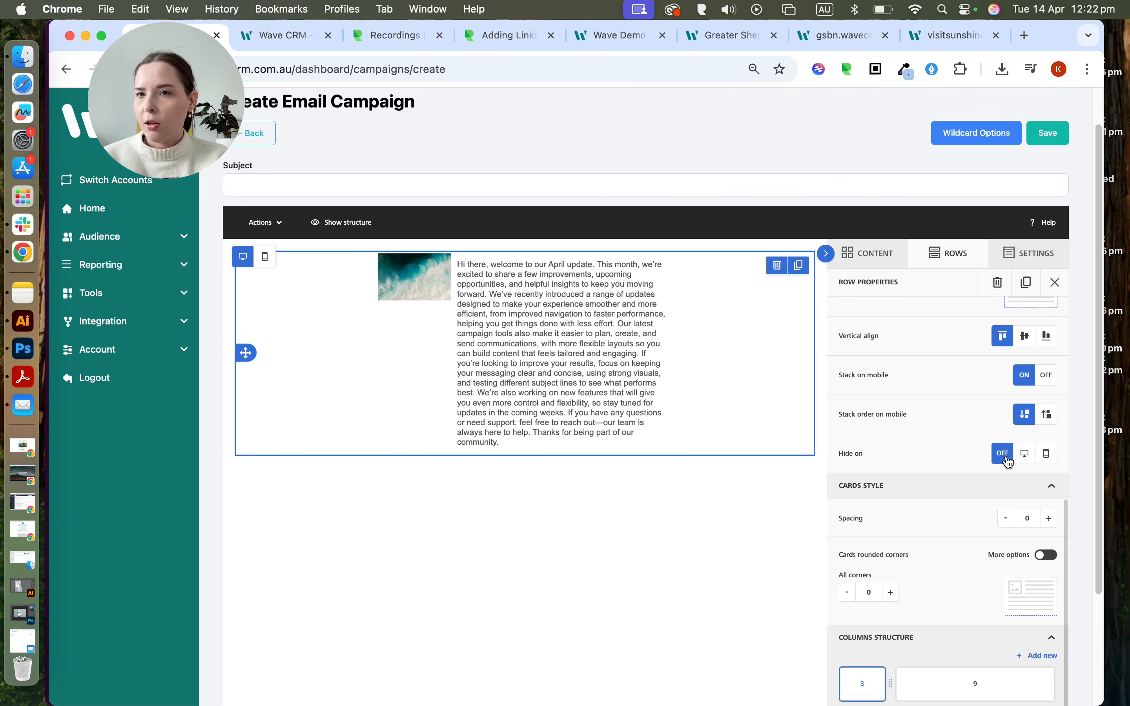
Step: Reselect the image-and-text row, try increasing its cards style spacing and return the spacing to 0
scroll(984, 456, down, 3)
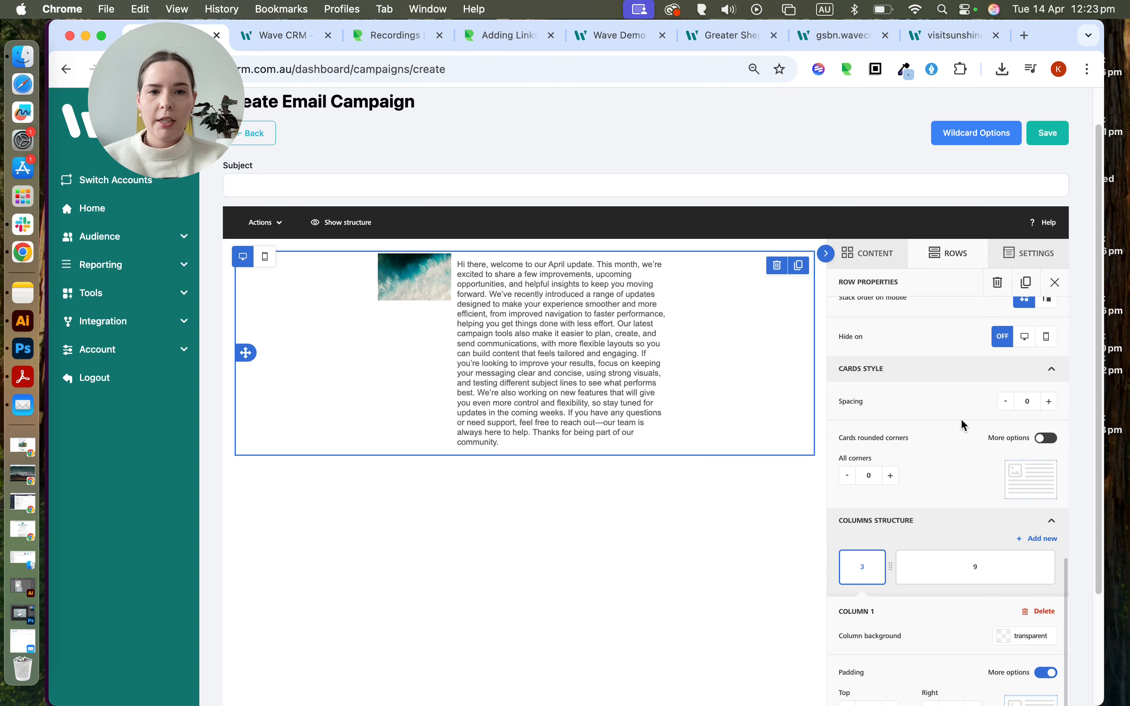
scroll(477, 465, up, 1)
scroll(477, 466, up, 1)
click(593, 438)
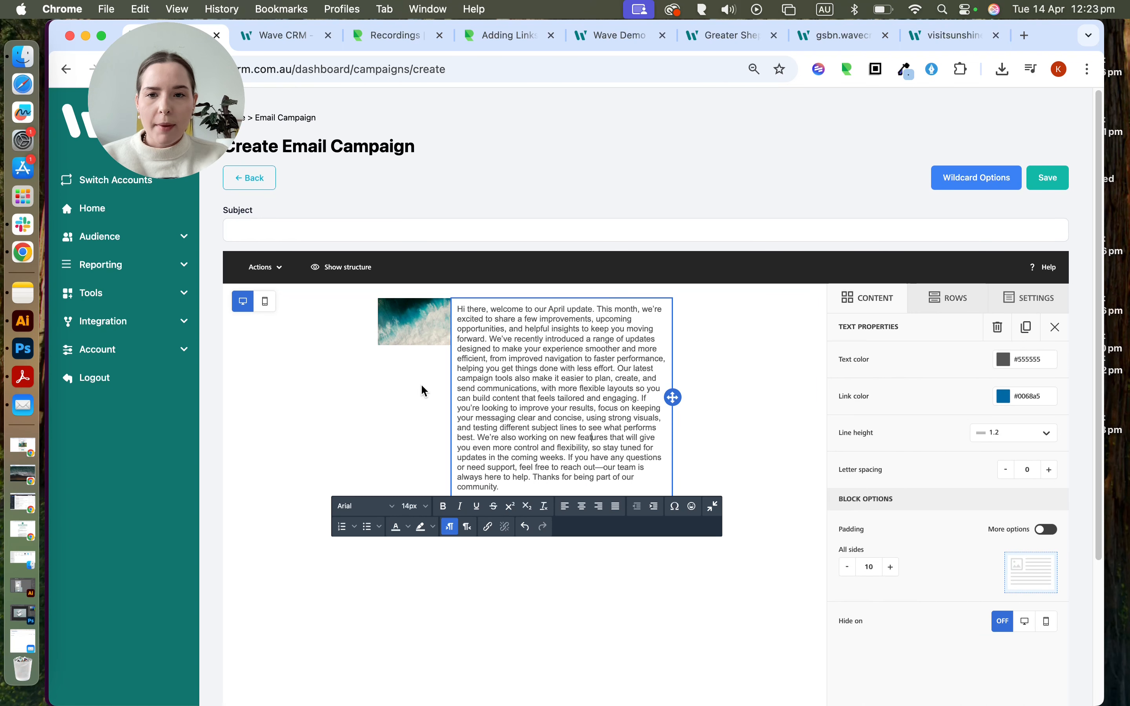
click(308, 371)
scroll(968, 469, down, 5)
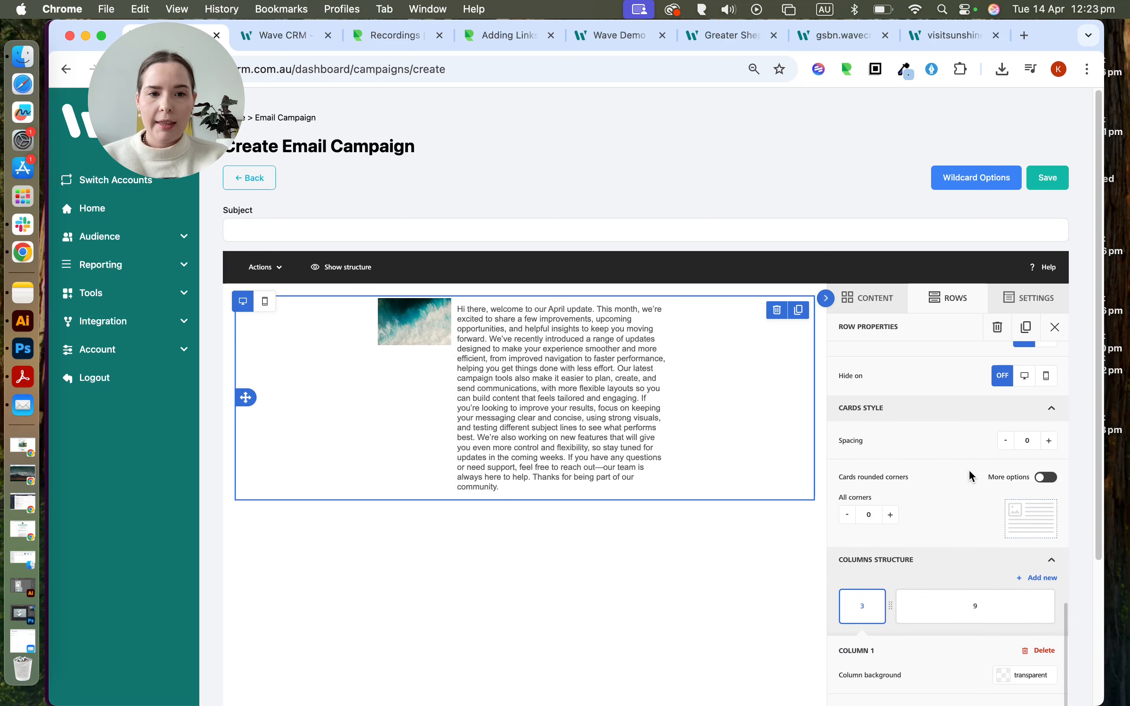
scroll(968, 469, up, 4)
scroll(968, 469, down, 4)
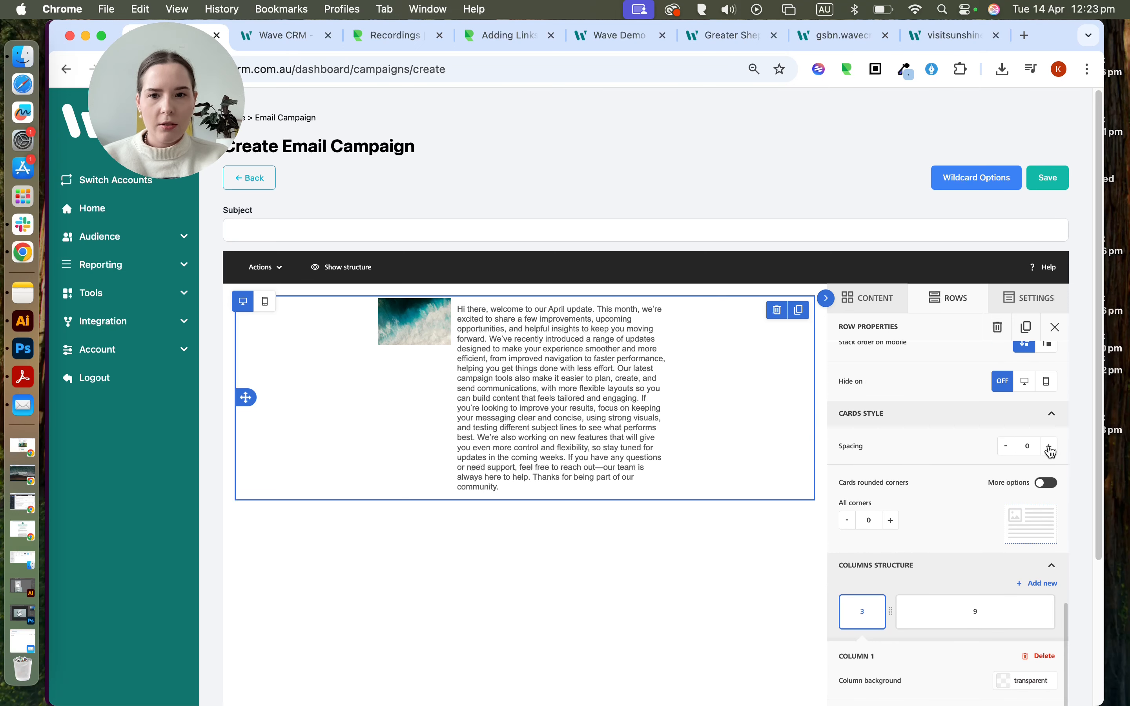
click(1049, 449)
click(1004, 451)
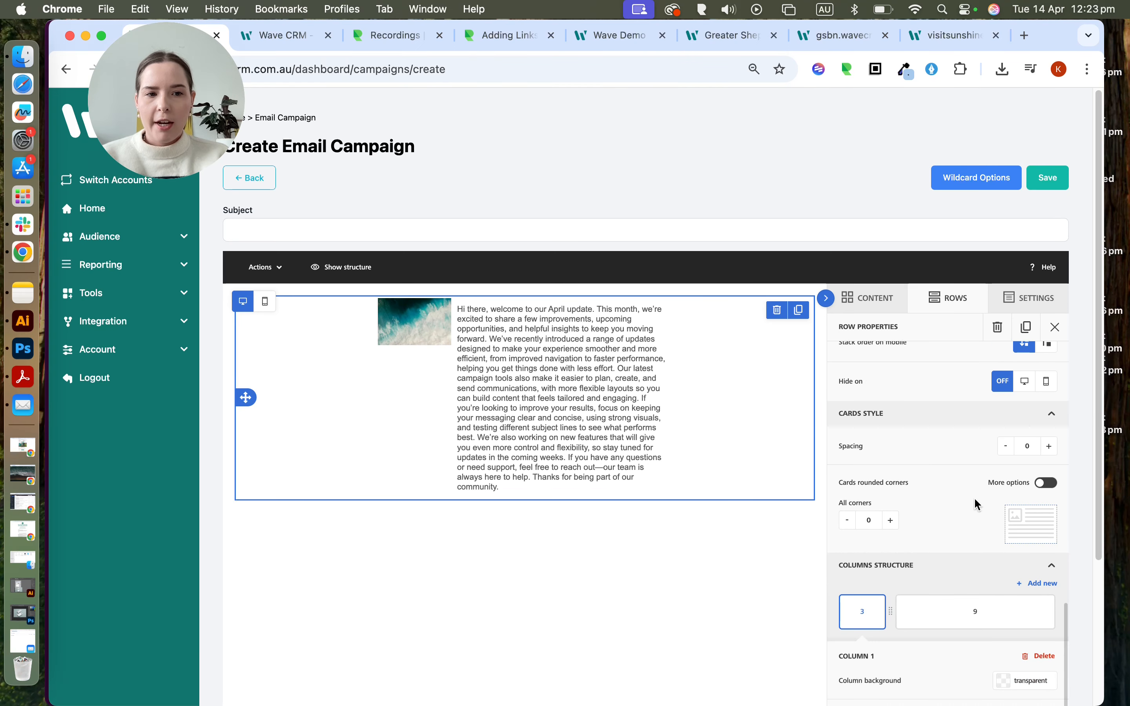
Step: Enable per-side border options for column 1 and set its solid top border width to 3
scroll(947, 513, down, 3)
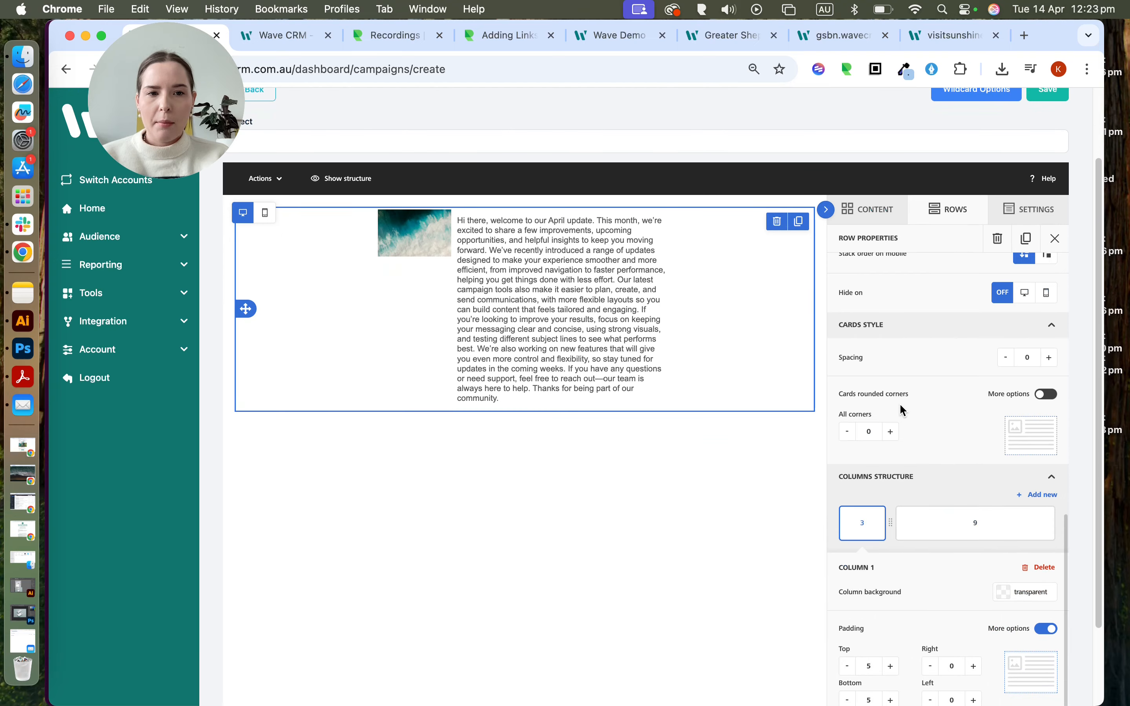
scroll(904, 410, down, 3)
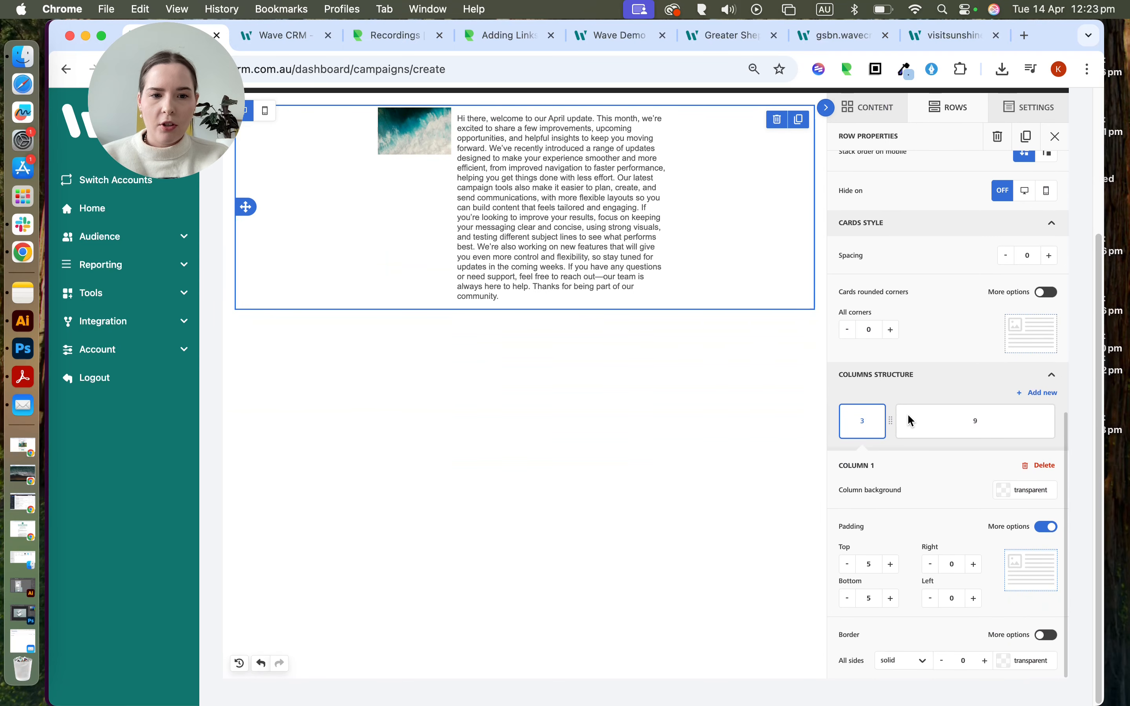
click(1043, 640)
click(984, 664)
click(984, 664)
click(984, 664)
click(984, 664)
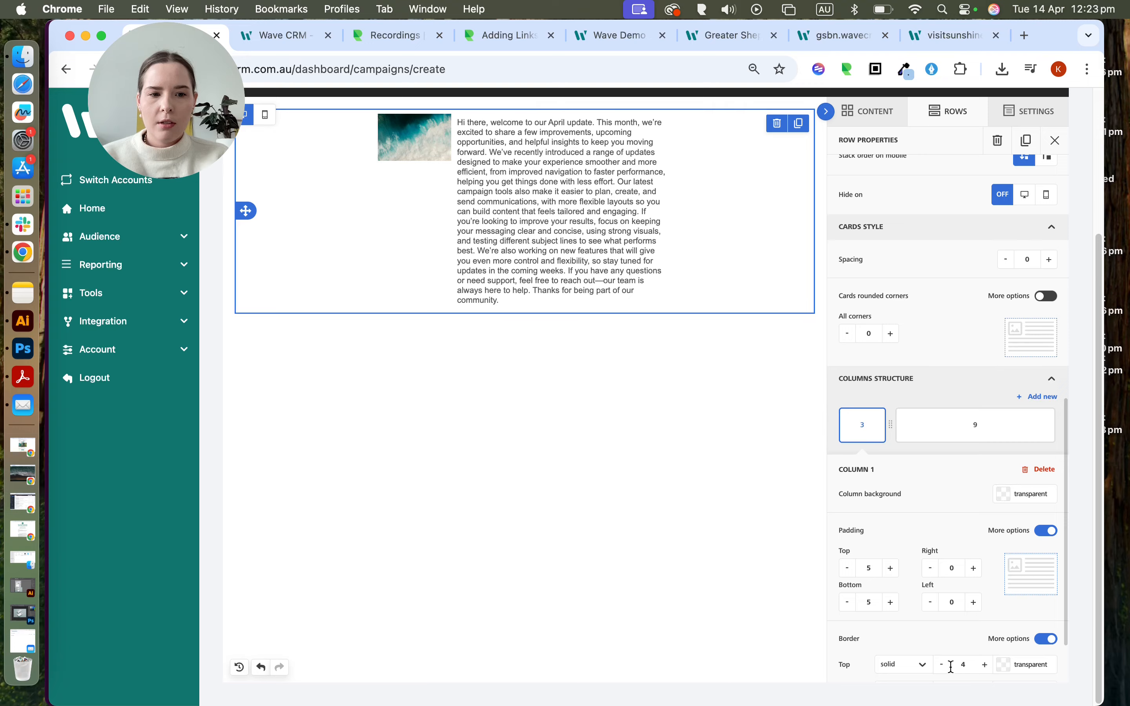
click(940, 669)
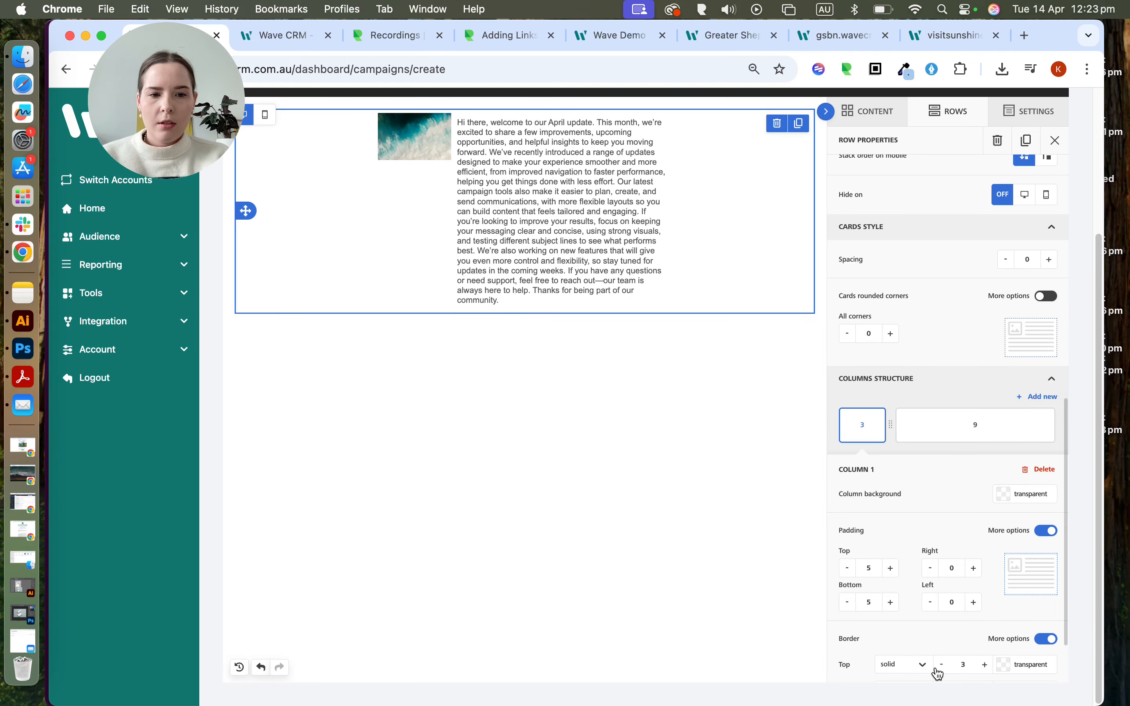
Step: Set the column 1 top border color to dark red #7c2626
click(1003, 668)
click(956, 625)
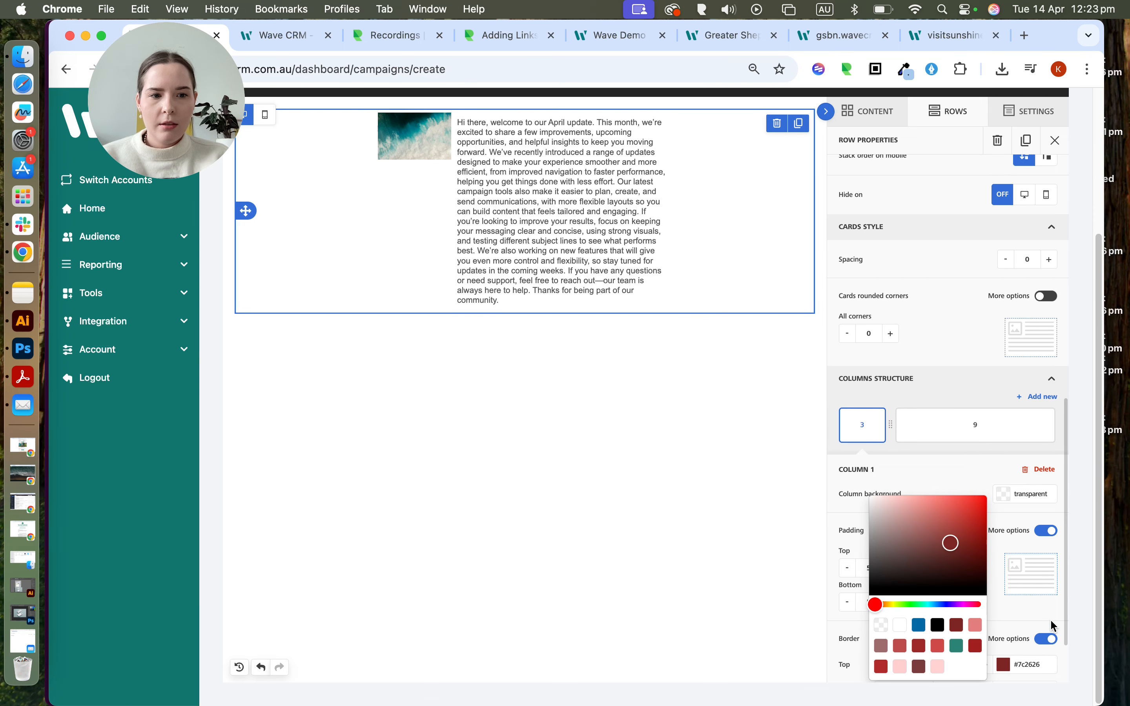
click(1037, 606)
Step: Increase the column 1 top border width to 6, then switch to an all-sides border with width 7
click(984, 664)
click(984, 664)
click(984, 664)
click(980, 665)
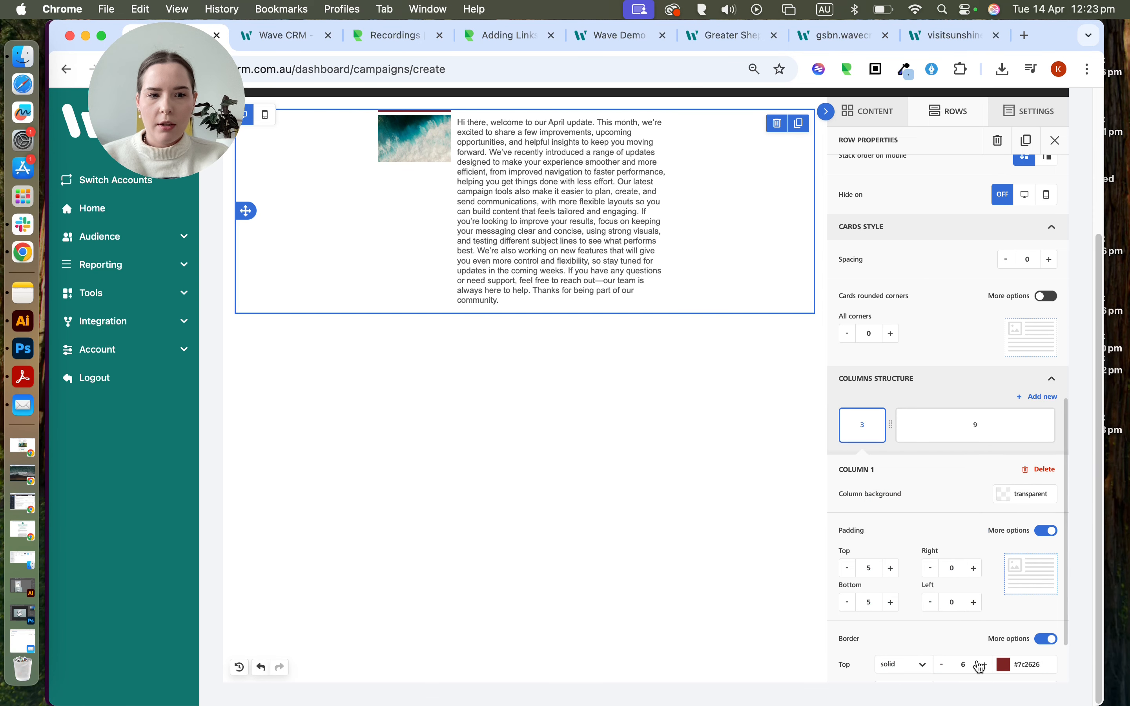
click(1046, 639)
click(984, 665)
Step: Set the row's cards rounded corners to 13 on all corners
scroll(956, 572, up, 5)
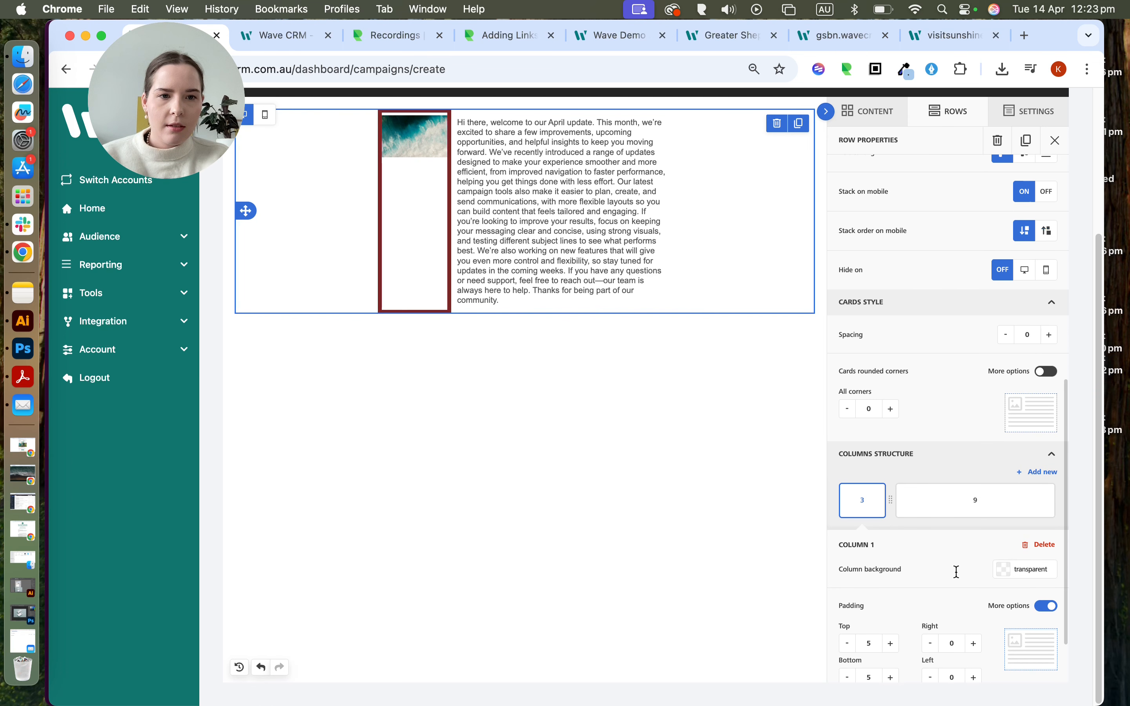
click(892, 446)
click(891, 446)
click(892, 445)
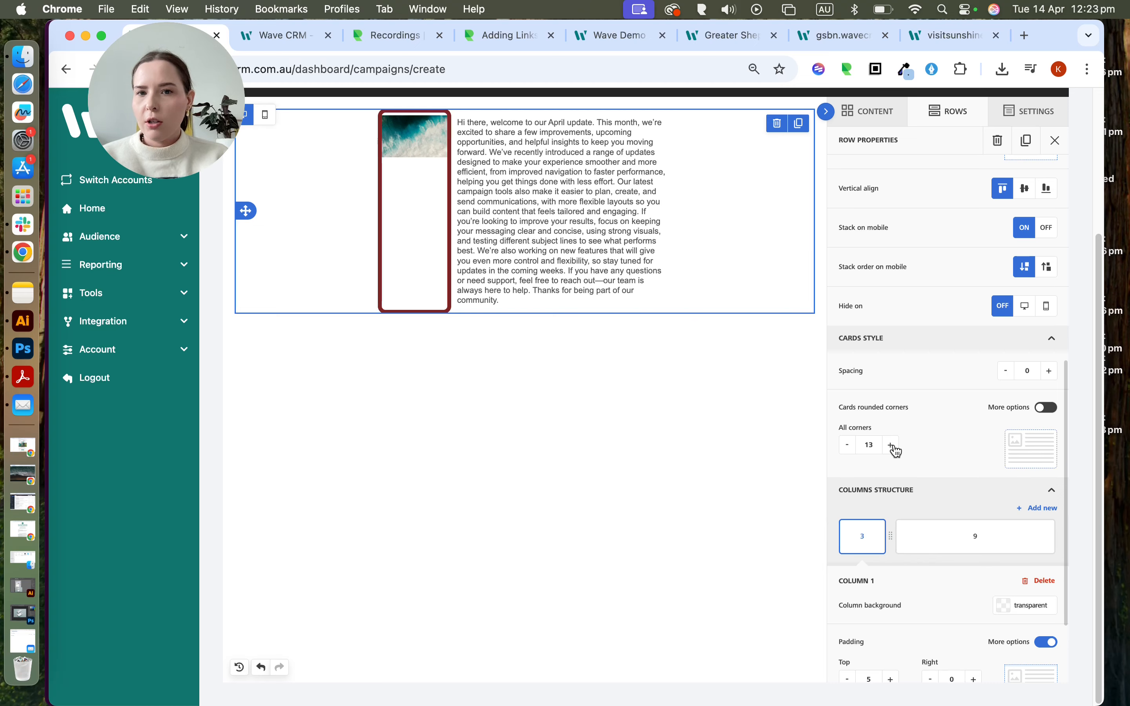
Step: Reduce the all-sides border width of column 1 to 0
scroll(891, 466, down, 5)
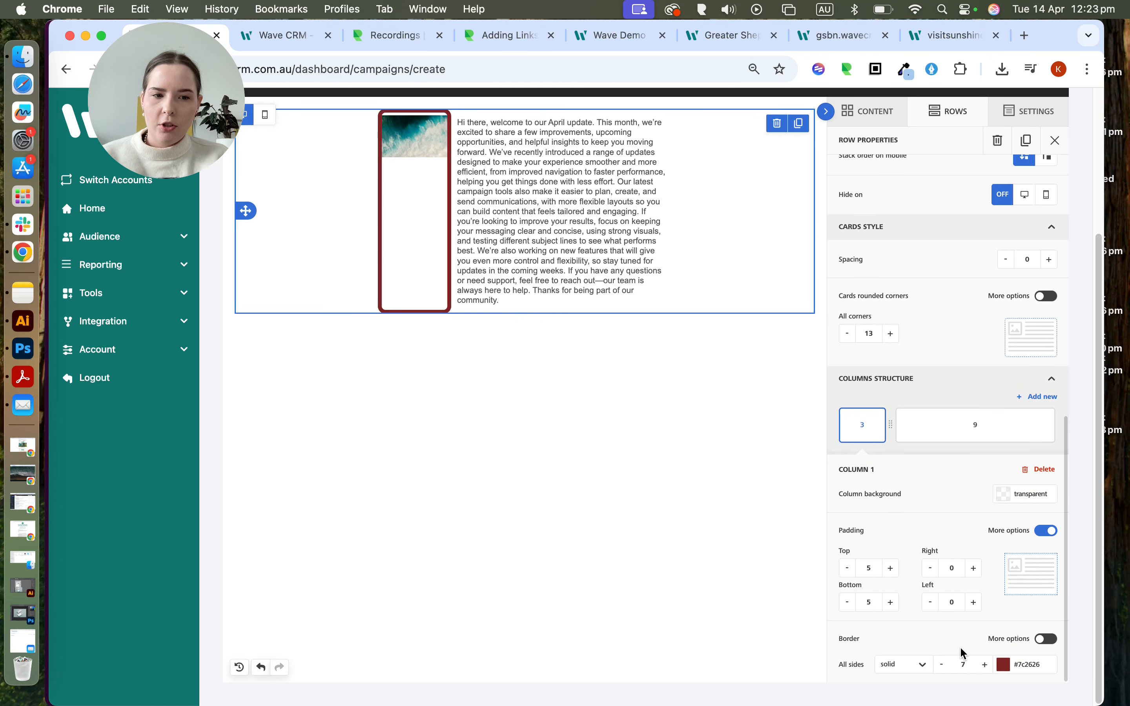
click(943, 665)
click(943, 664)
click(943, 665)
click(943, 664)
click(943, 664)
click(943, 664)
click(943, 664)
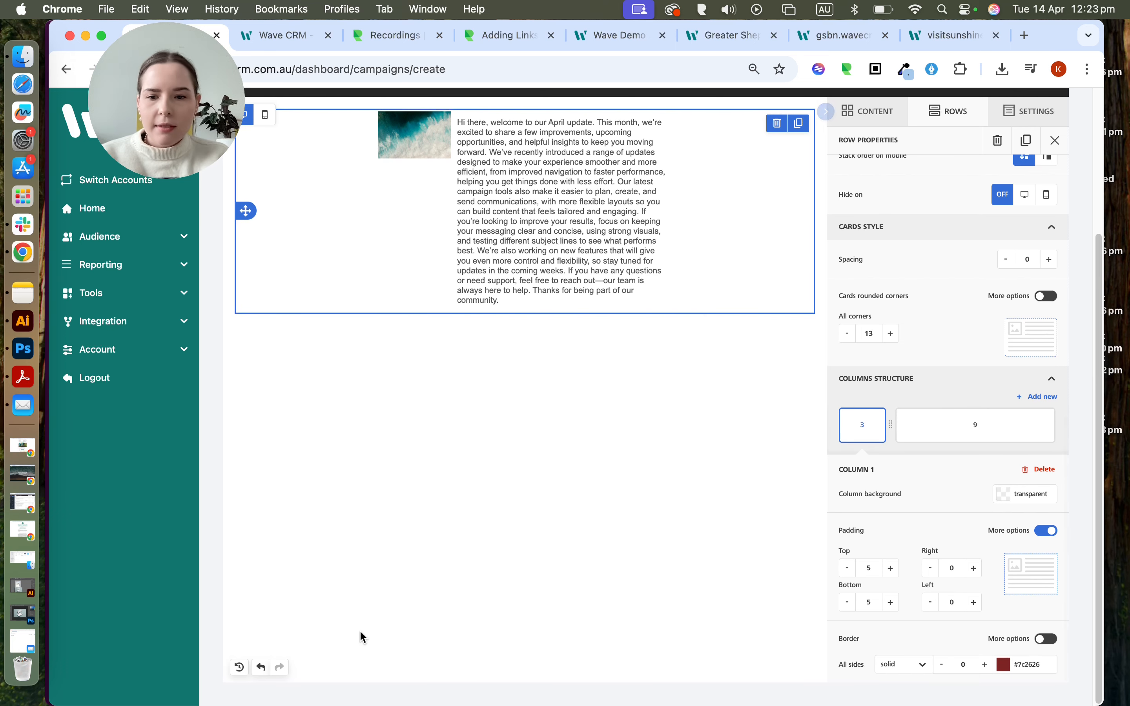
click(285, 690)
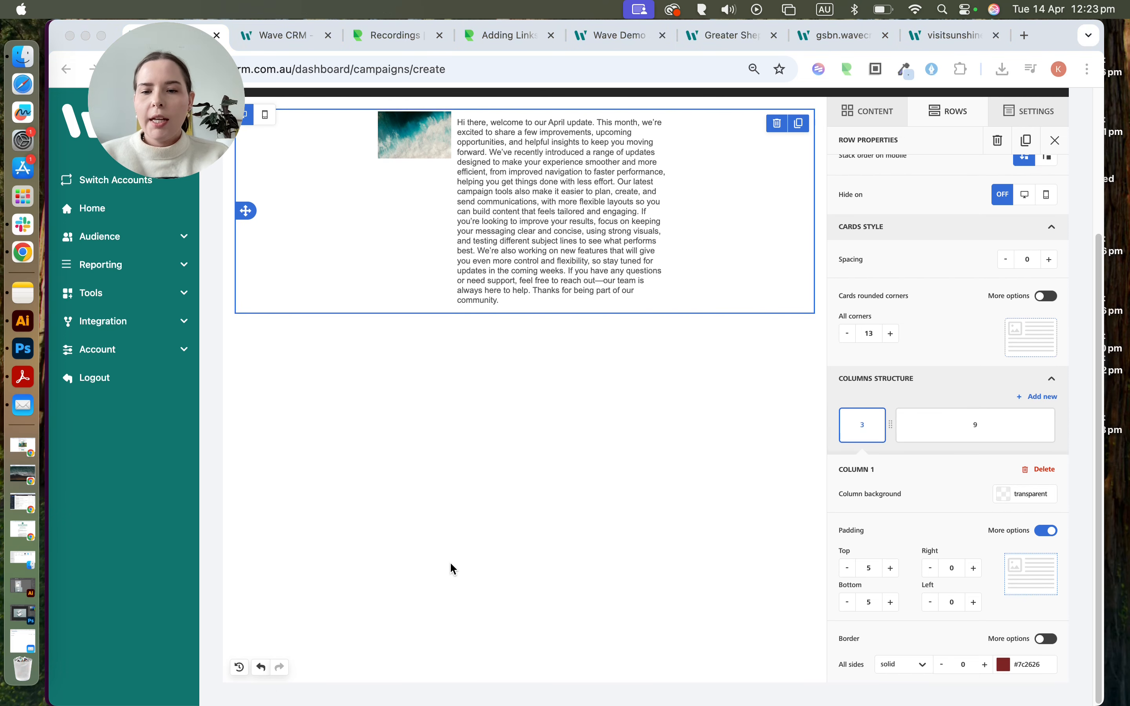
Step: Resize the row's columns so the image column is 5 units wide and the text column 7
scroll(600, 359, up, 3)
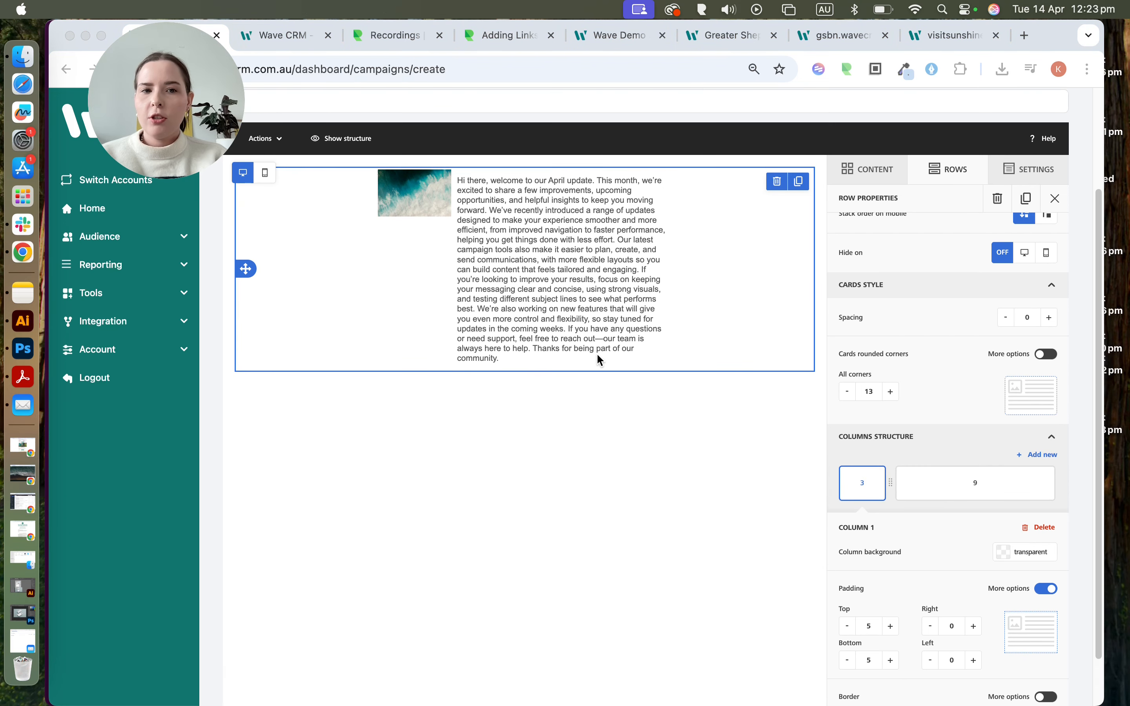
click(879, 488)
drag(889, 483, 976, 481)
drag(975, 481, 954, 479)
Step: Add a third column to the row's columns structure and delete it again
click(1039, 458)
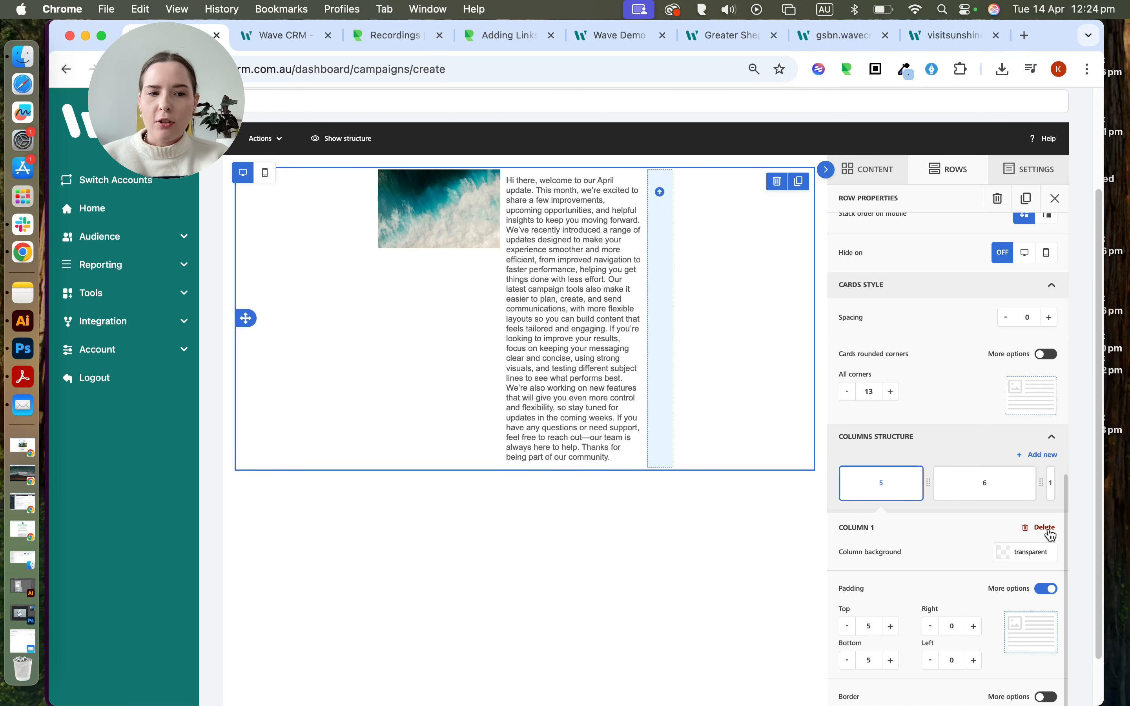
scroll(947, 569, down, 1)
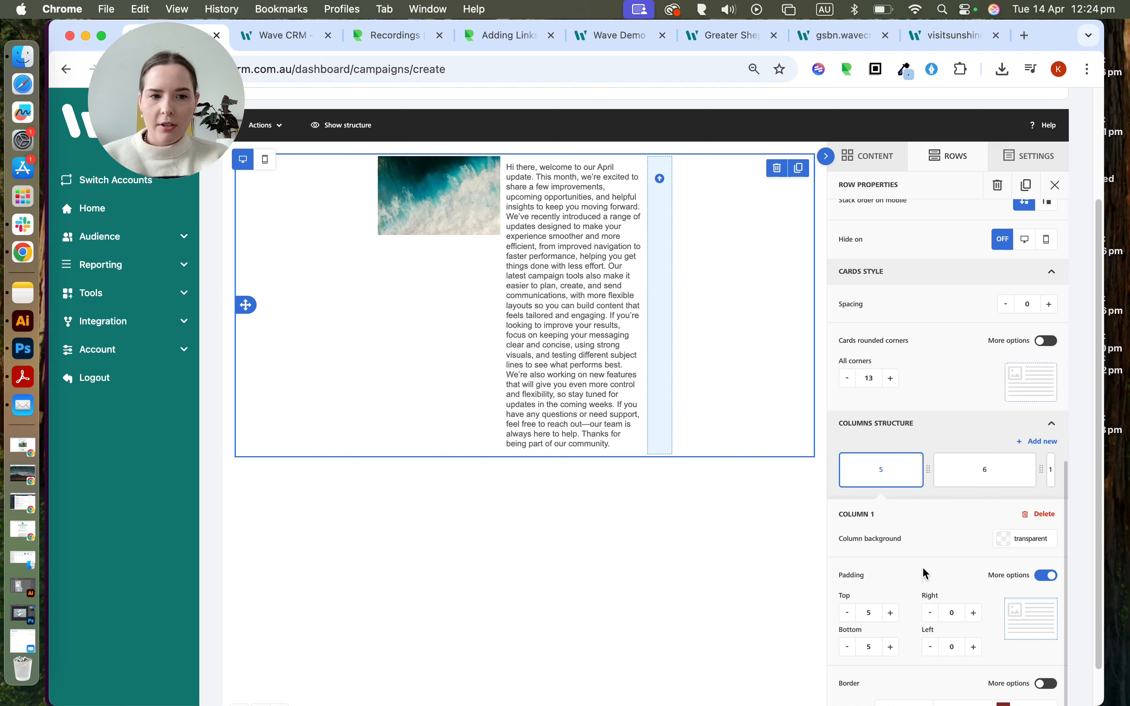
click(1055, 473)
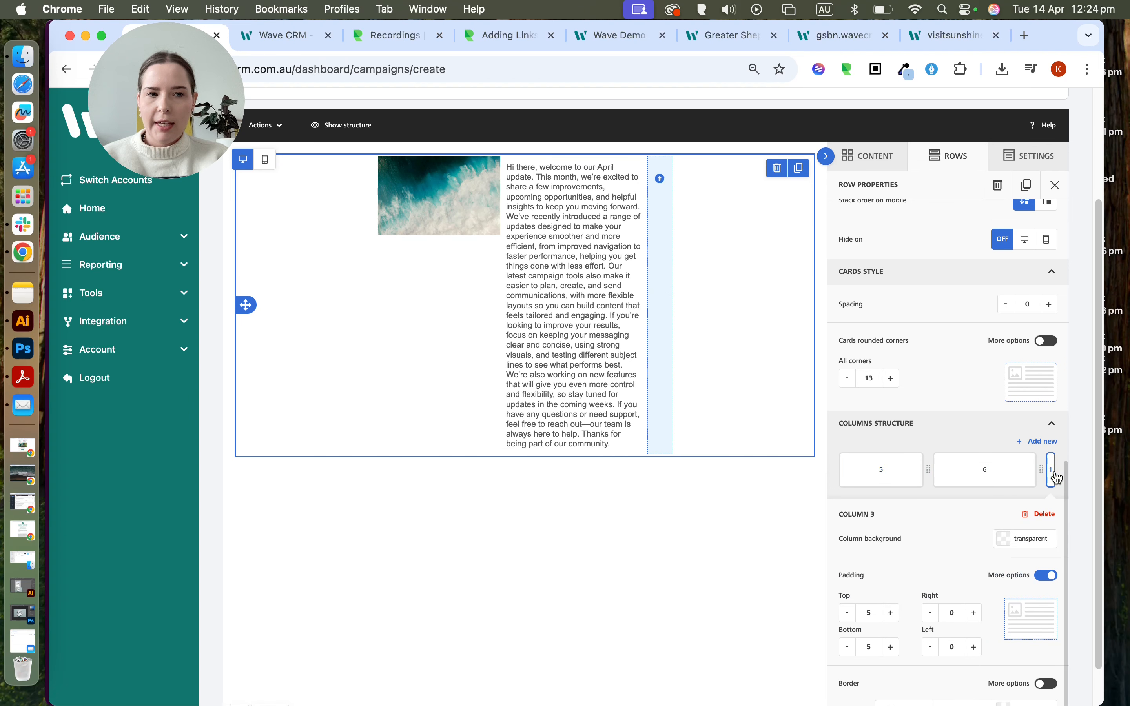
click(1051, 515)
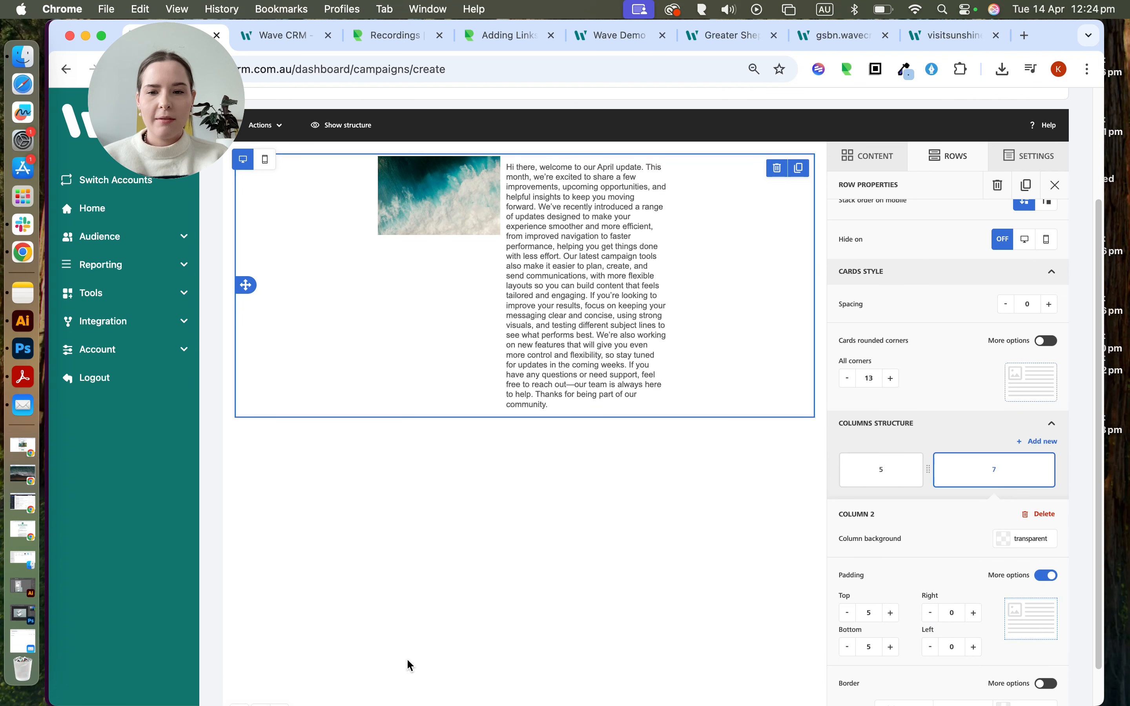